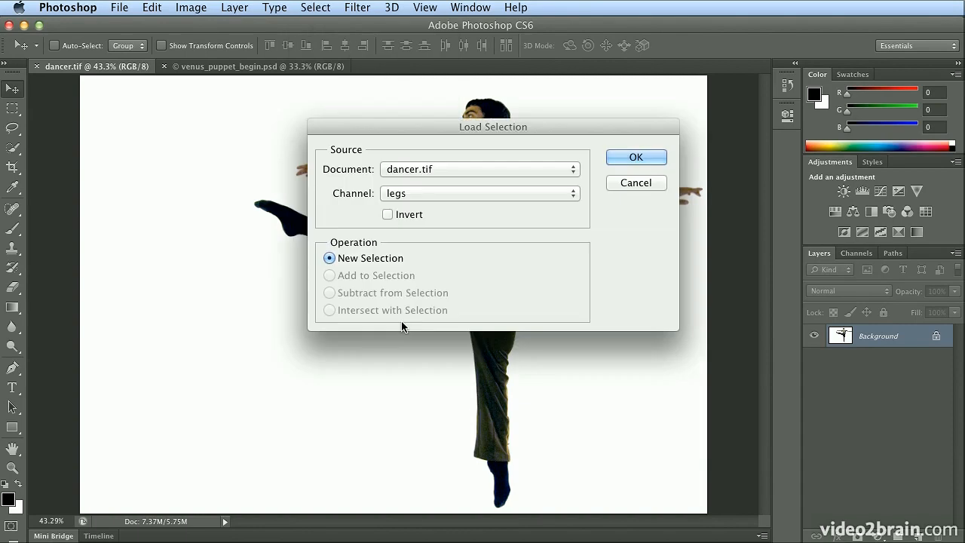
Load the saved legs channel as a new selection and copy the selected legs to a new layer.
left_click(391, 195)
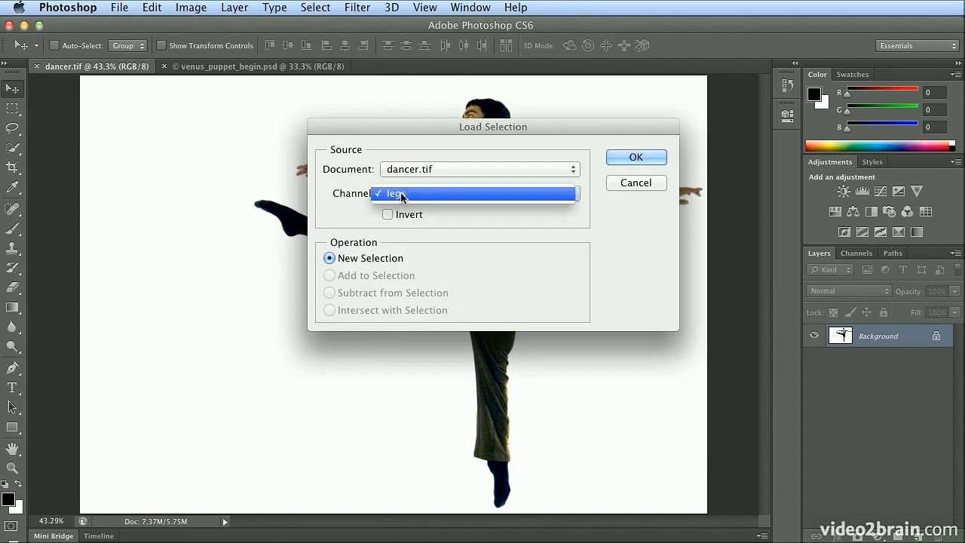
left_click(401, 195)
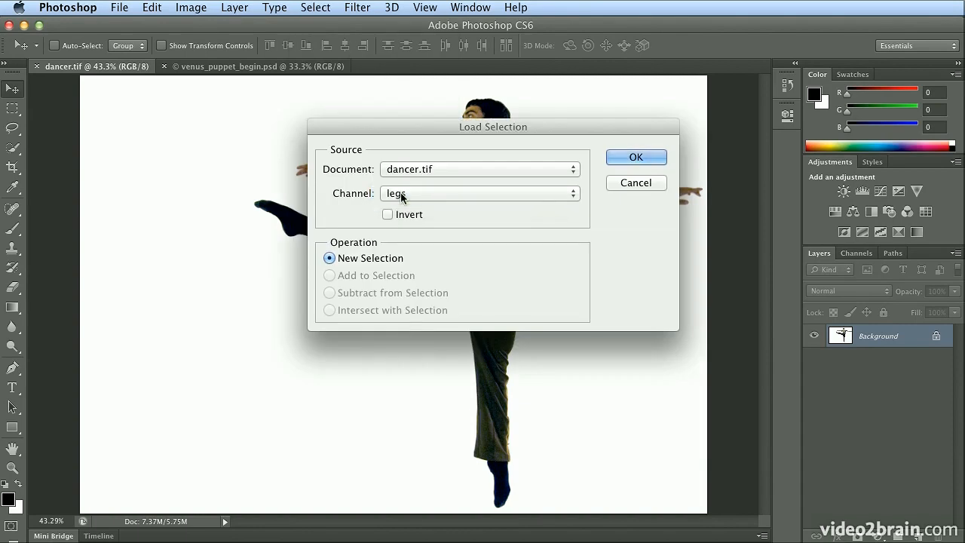
left_click(614, 157)
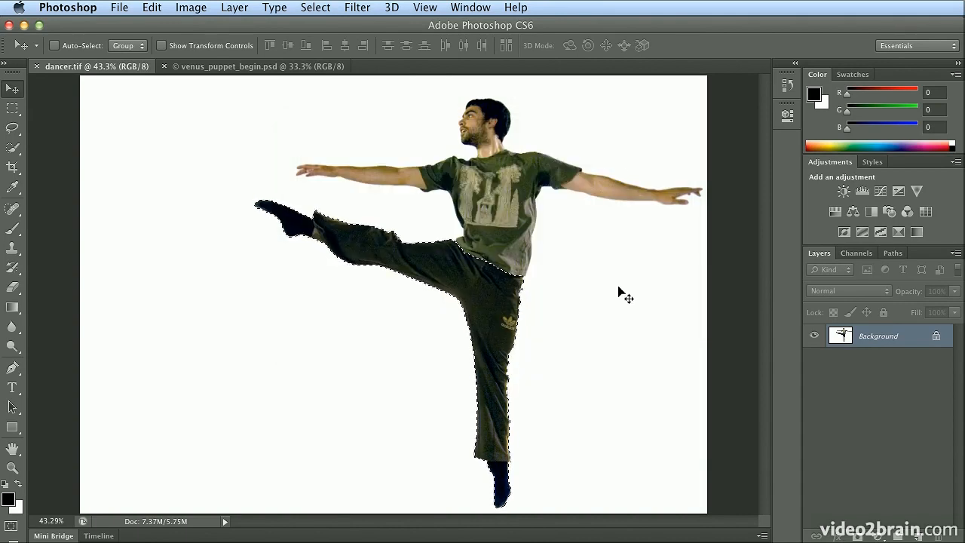
left_click(239, 7)
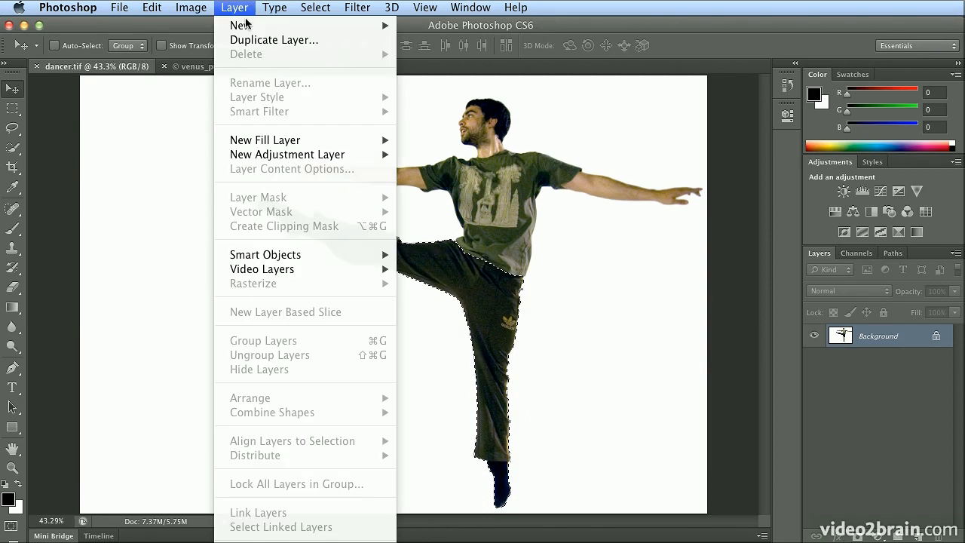
mouse_move(240, 26)
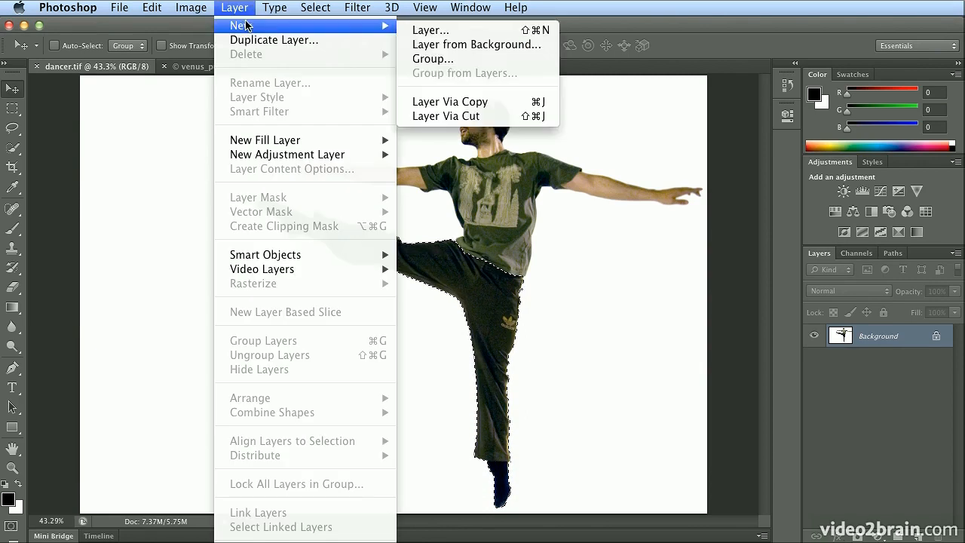
left_click(463, 106)
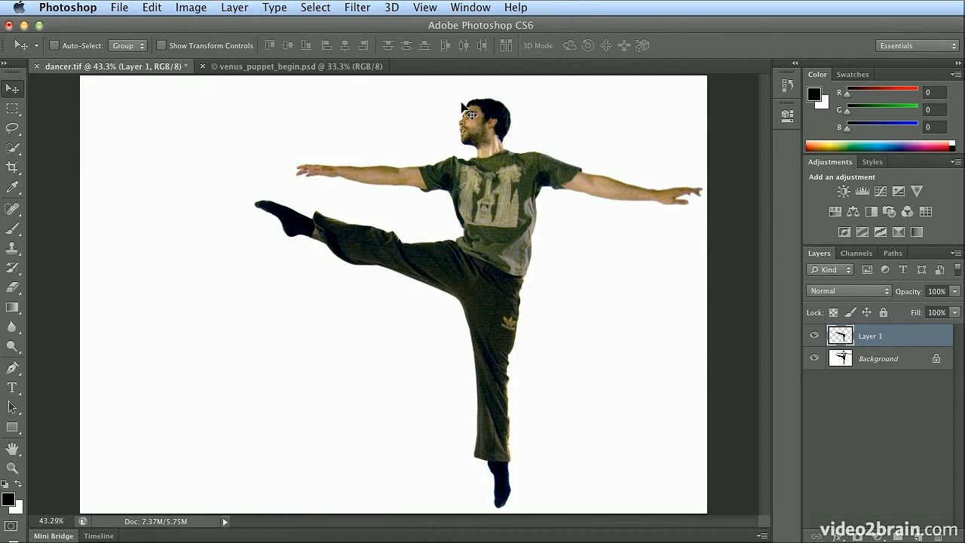
Hide the Background layer and rename the copied layer "legs".
left_click(814, 359)
double_click(864, 336)
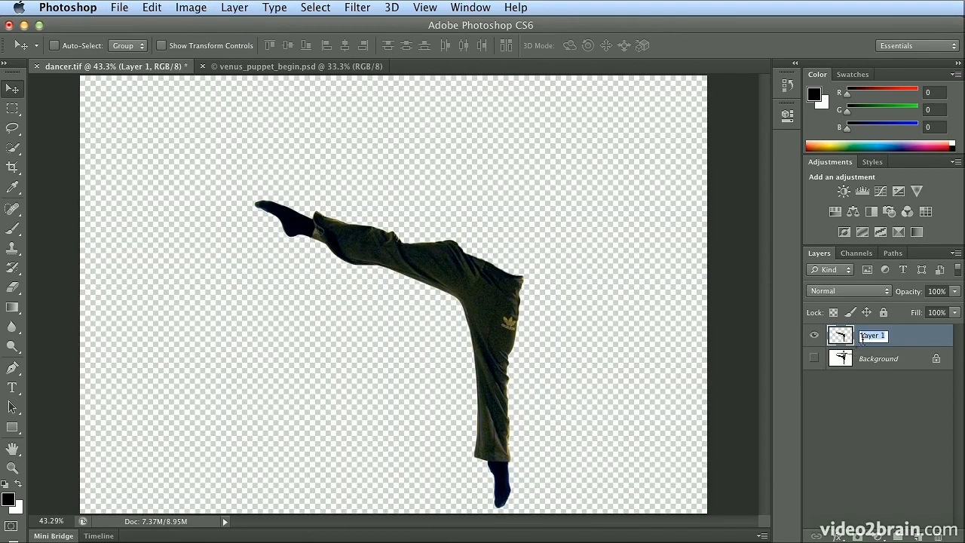
type("legs")
key("Return")
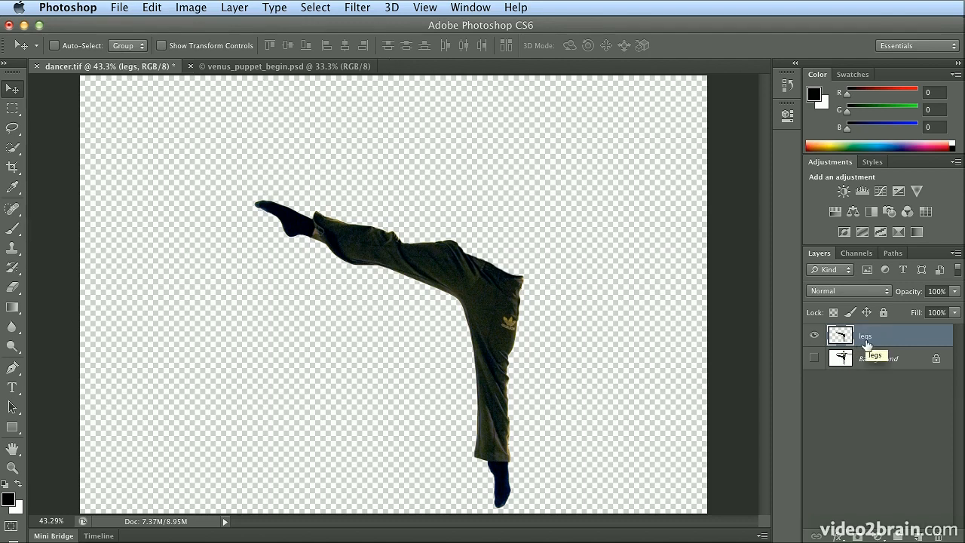
Show the Background layer as the active layer and hide the legs layer.
left_click(814, 359)
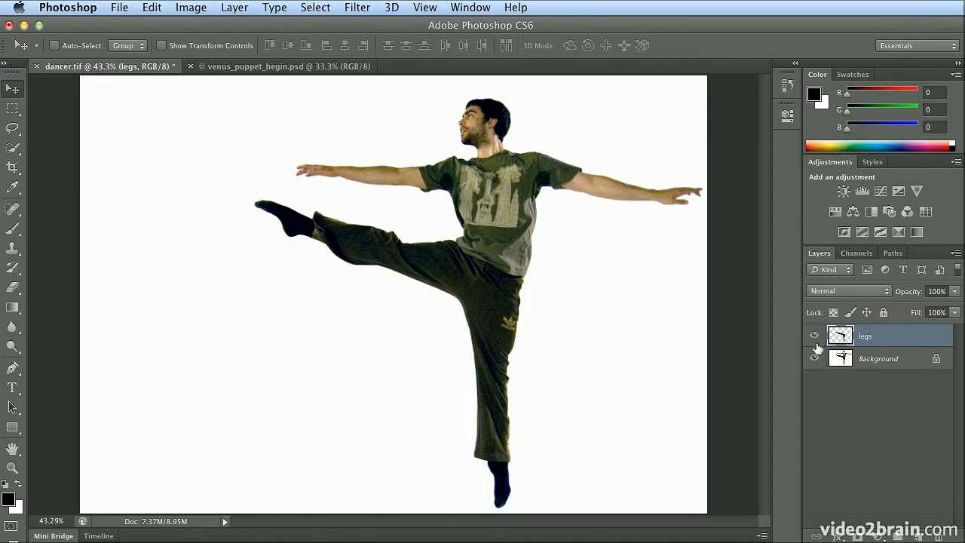
left_click(814, 336)
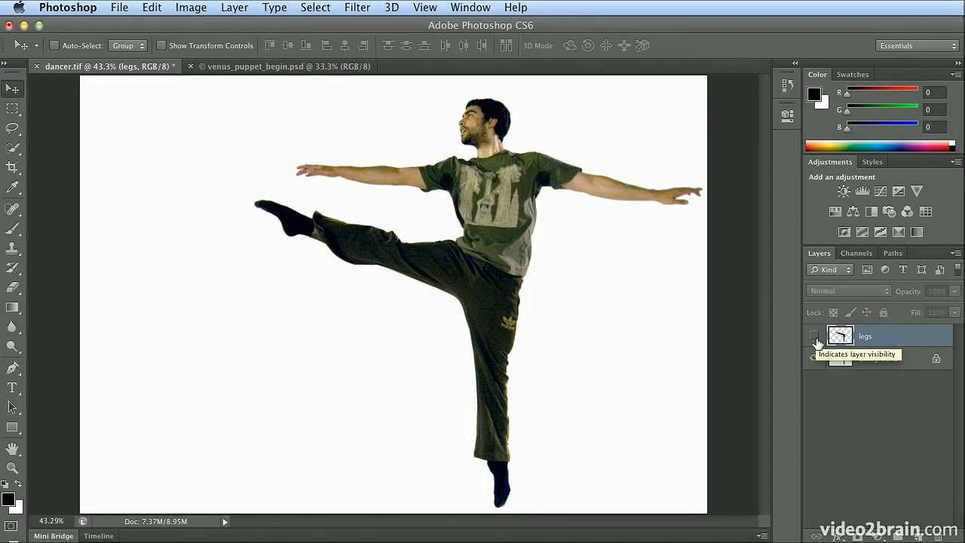
left_click(897, 365)
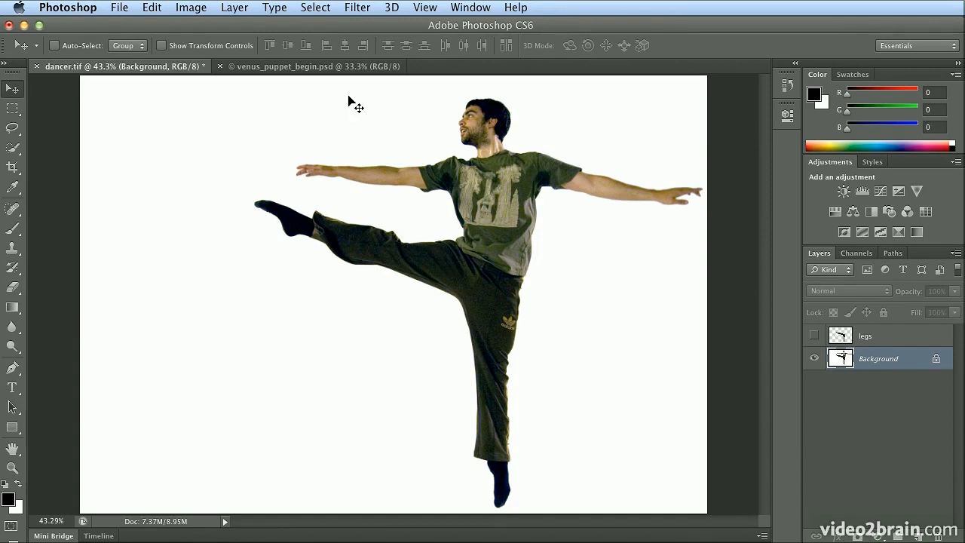
Load the legs channel of dancer.tif as a new selection on the Background layer.
left_click(316, 8)
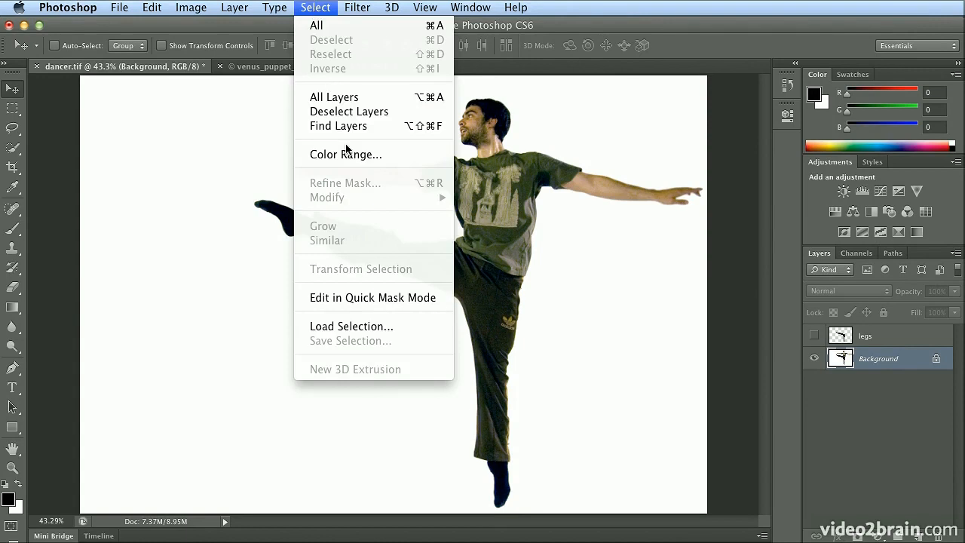
left_click(398, 328)
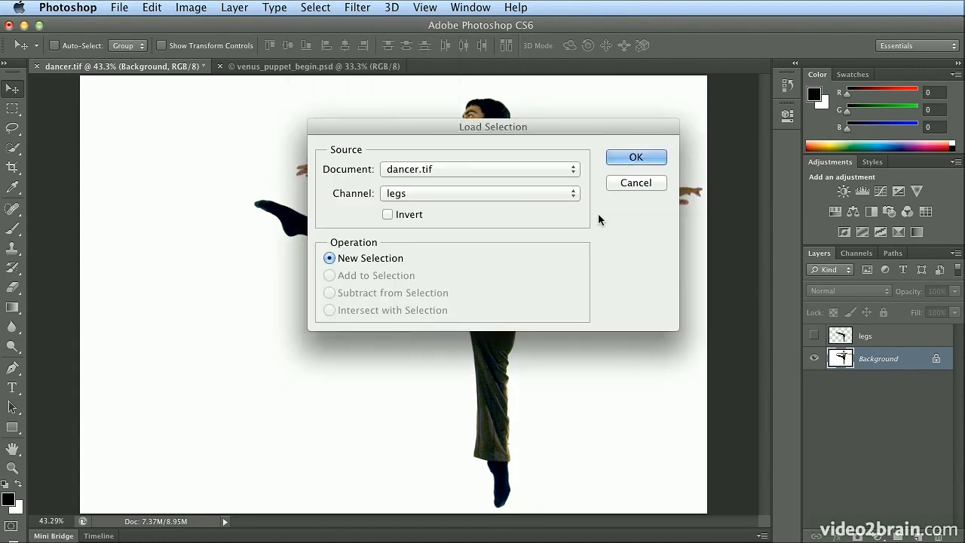
left_click(512, 194)
left_click(518, 196)
left_click(645, 157)
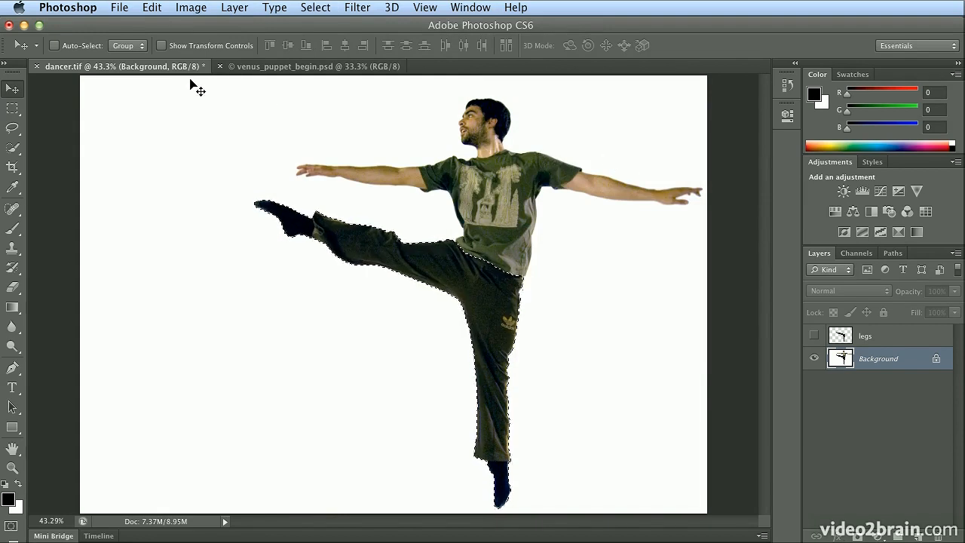
Fill the selected legs on the Background layer with white at 100% opacity in Normal mode and deselect.
left_click(159, 7)
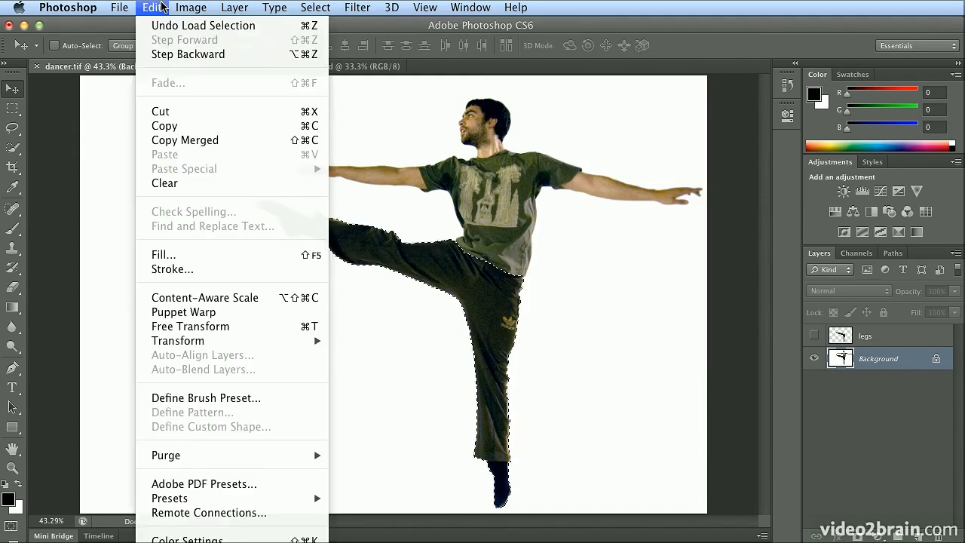
left_click(186, 258)
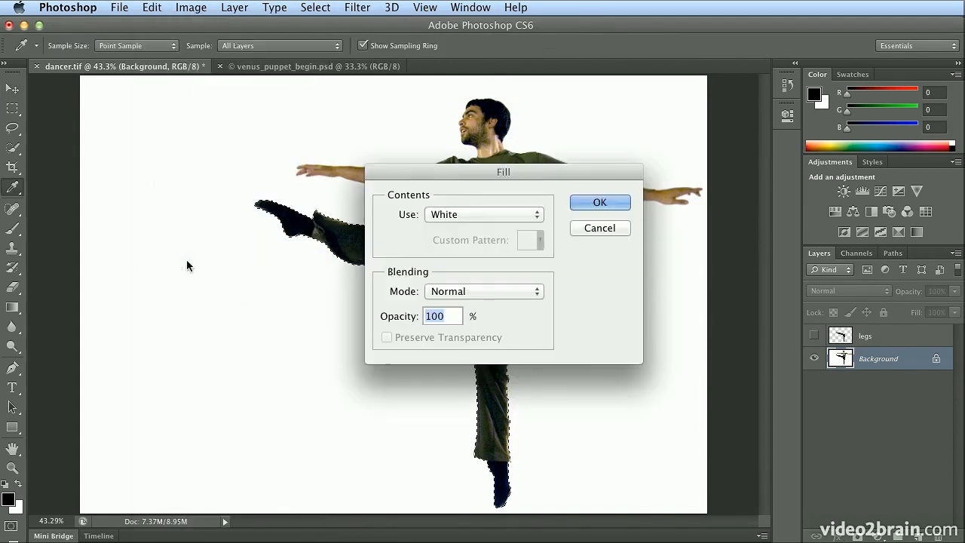
left_click(481, 212)
left_click(483, 215)
left_click(601, 204)
key("v")
key("ctrl+d")
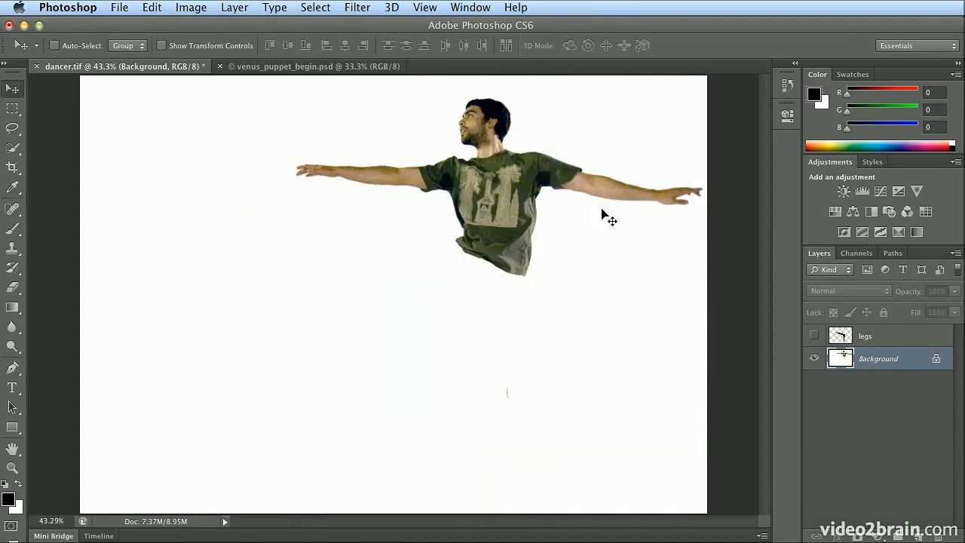
Show the legs layer and apply Puppet Warp, pinning the hip, thigh and knee and pulling the raised foot down with an ankle pin.
left_click(883, 337)
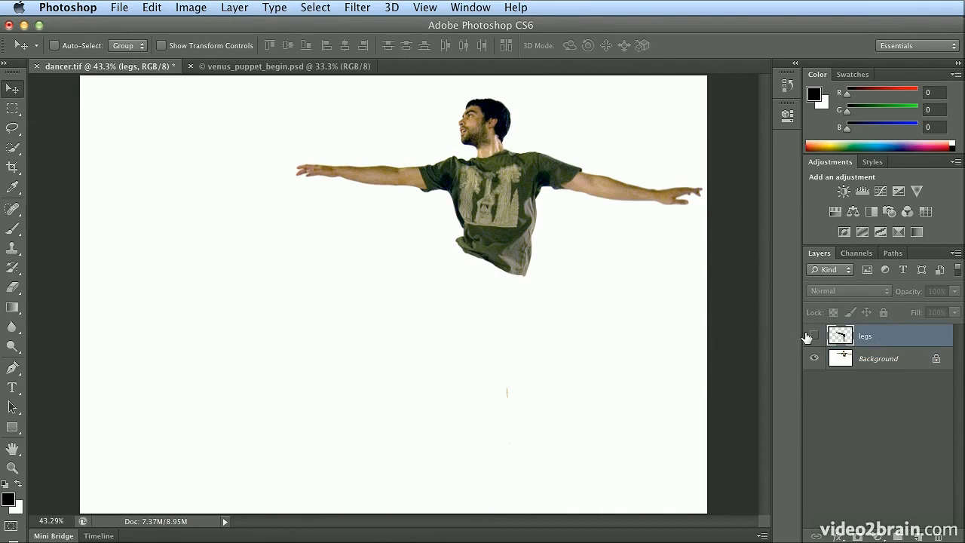
left_click(814, 337)
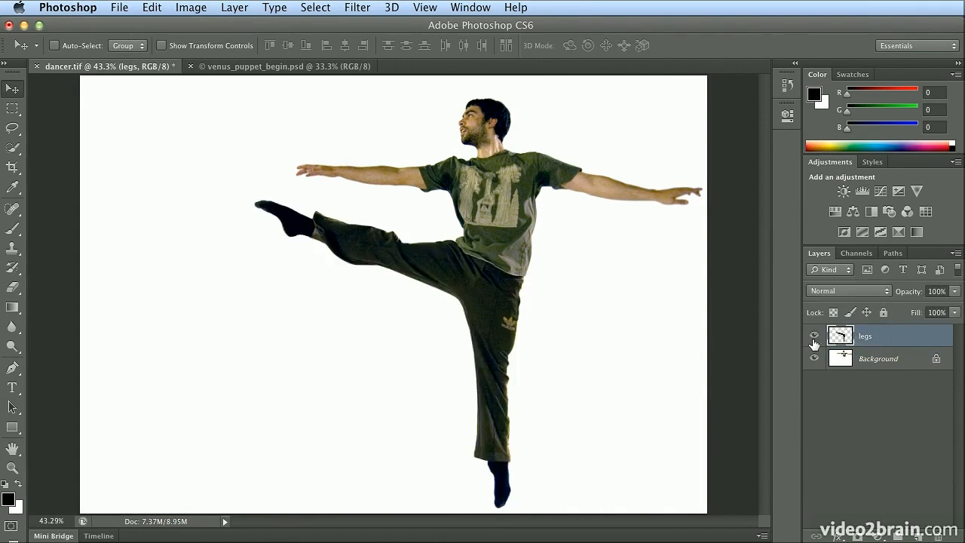
left_click(151, 8)
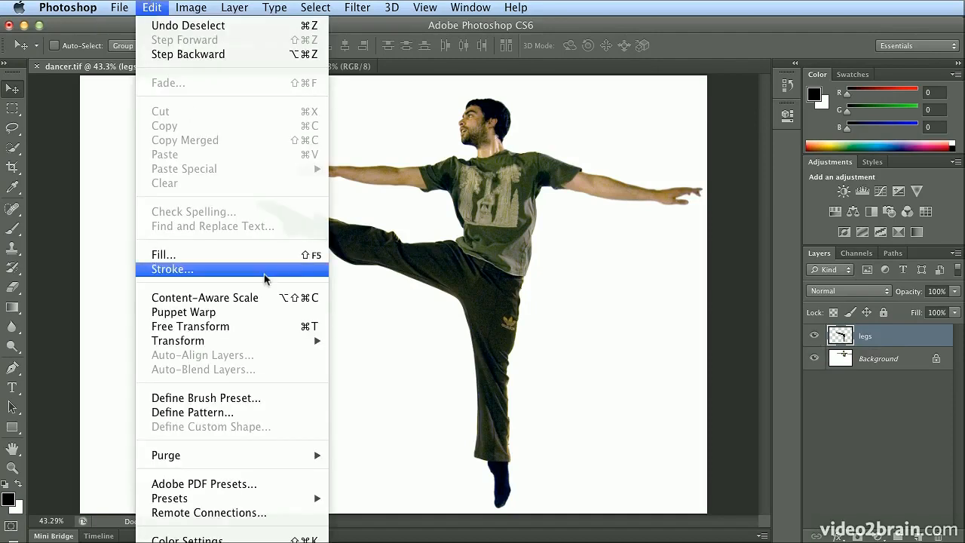
left_click(268, 319)
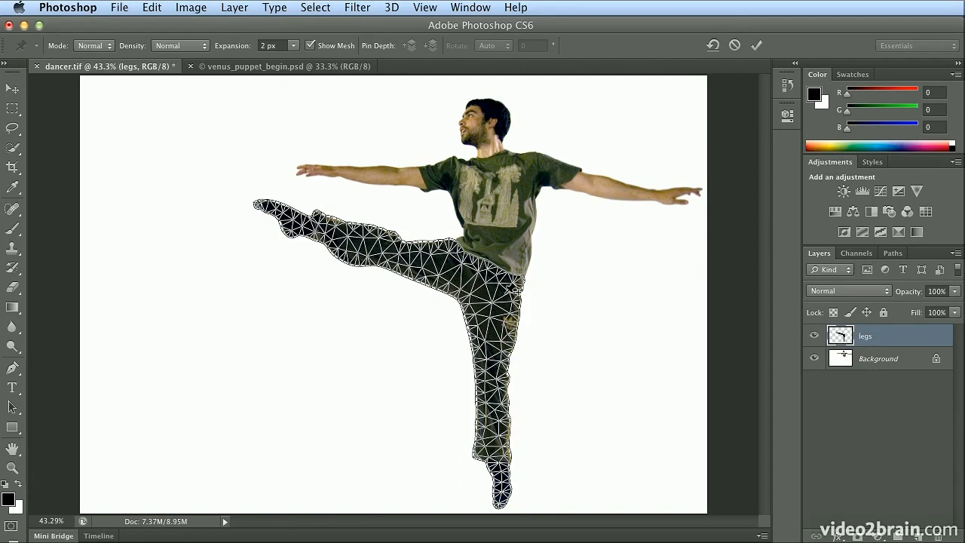
left_click(505, 290)
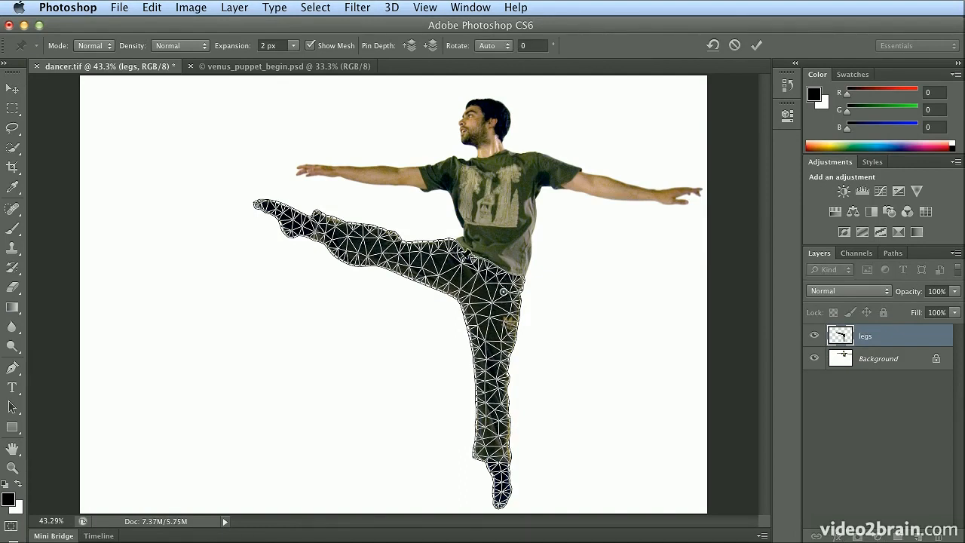
left_click(442, 259)
left_click(399, 248)
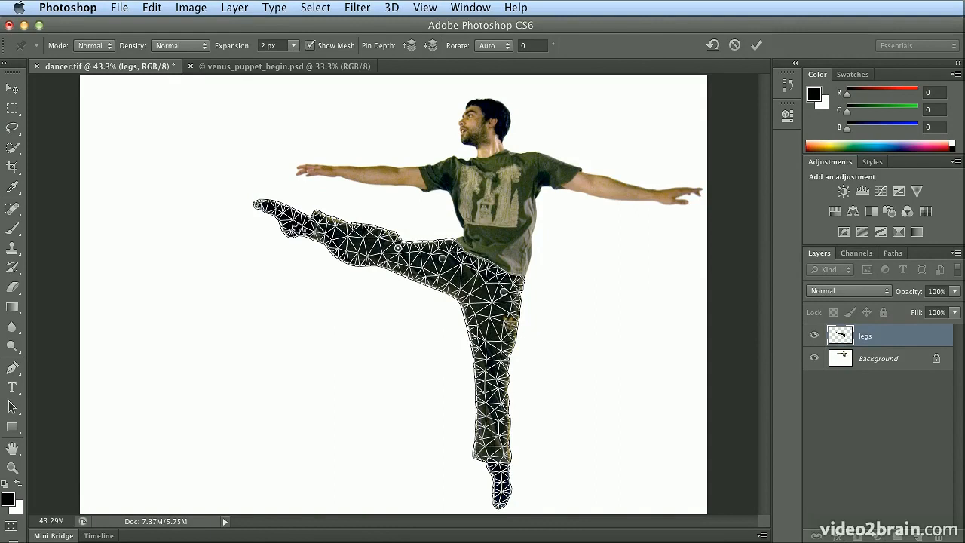
left_click_drag(291, 233, 294, 290)
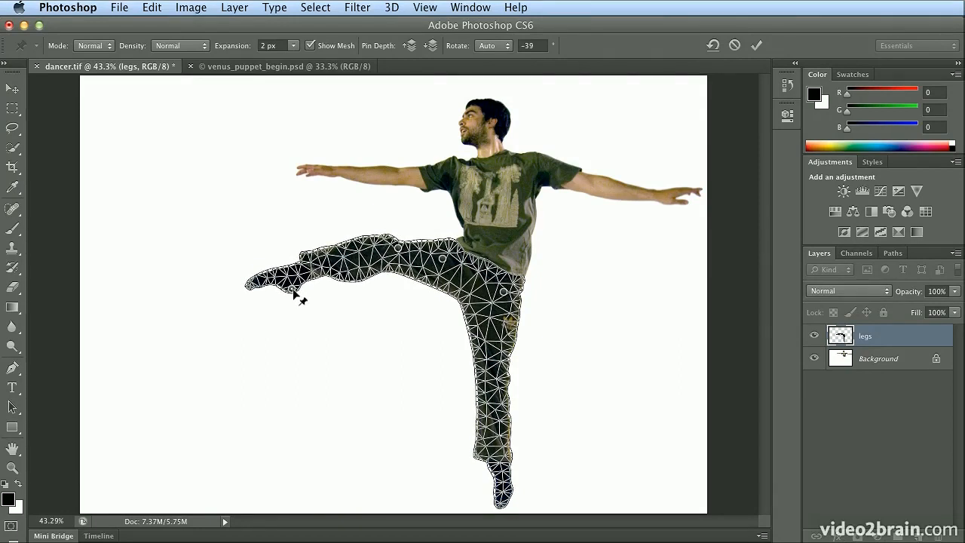
left_click(757, 47)
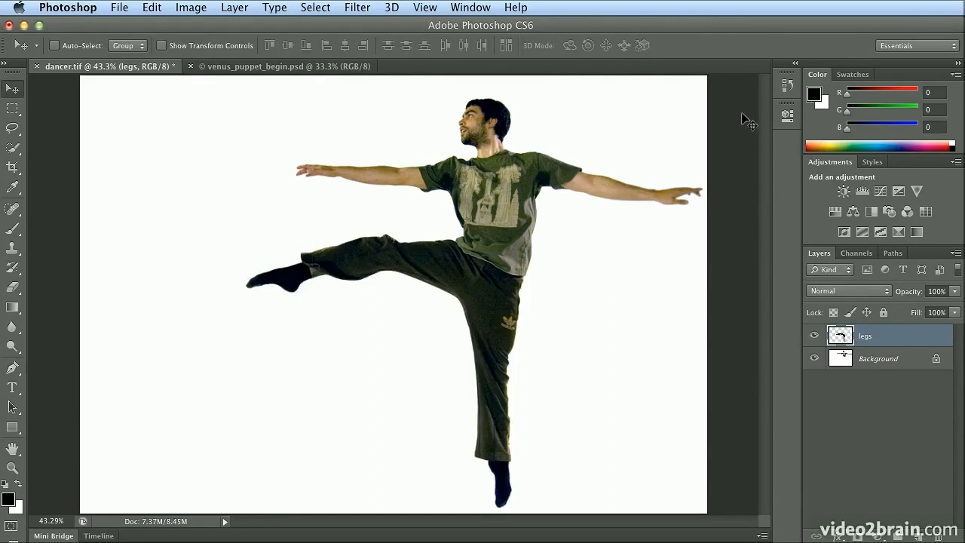
Toggle the leg warp off and on repeatedly to compare the dancer's pose before and after.
key("super+z")
key("super+z")
key("super+z")
key("super+z")
key("super+z")
key("super+z")
key("super+z")
key("super+z")
key("super+z")
key("super+z")
key("super+z")
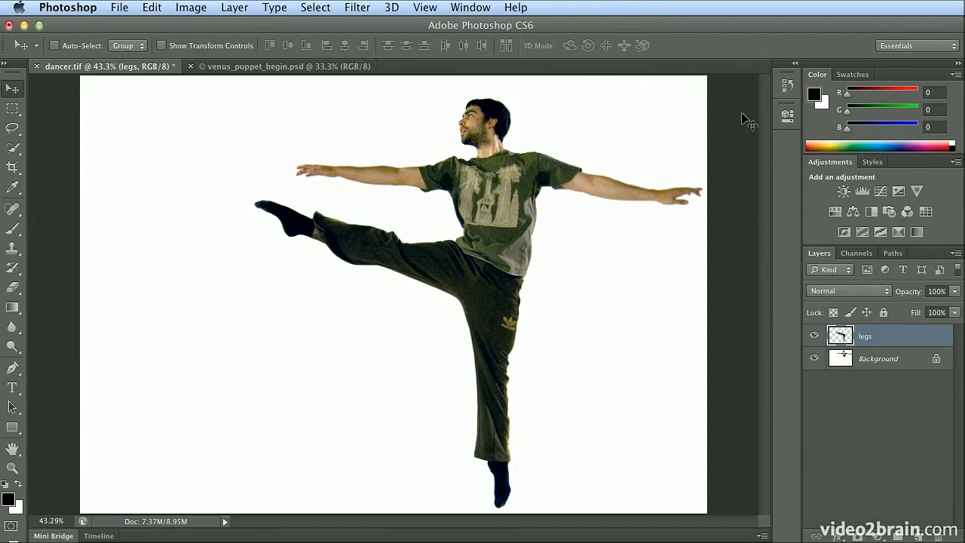
key("super+z")
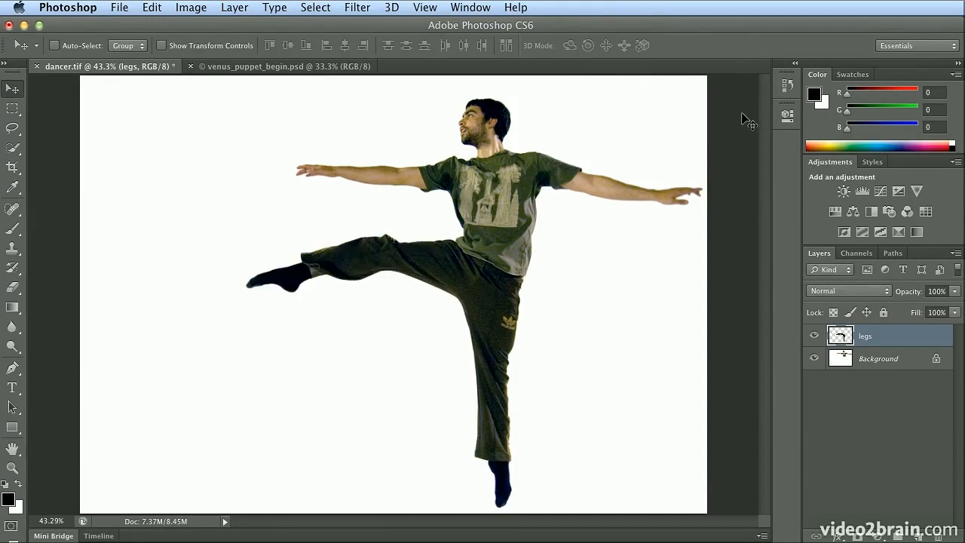
key("super+z")
key("super+z")
key("super+z")
key("super+z")
Switch to venus_puppet_begin.psd and load its saved selection of Venus's forearm and hand on the chest.
left_click(231, 69)
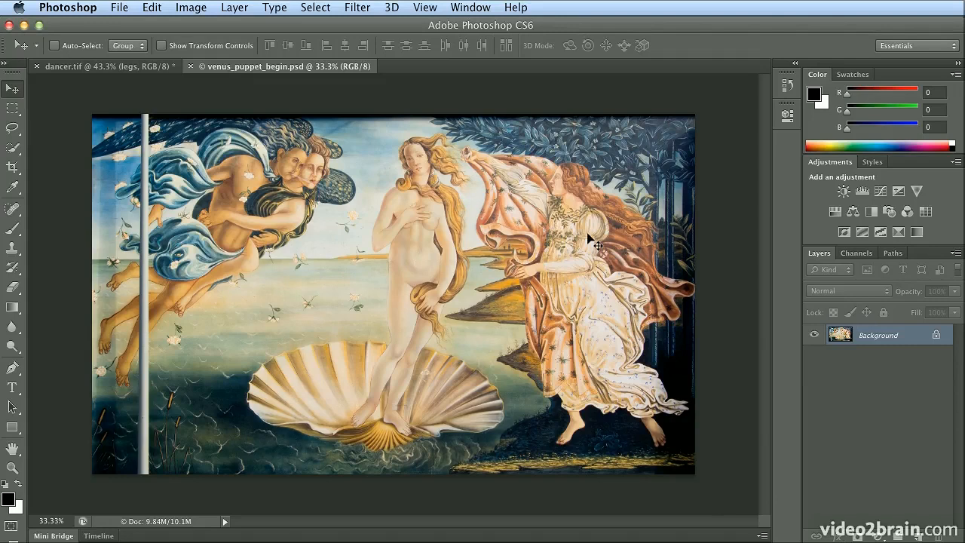
key("super+equal")
key("super+equal")
key("super+equal")
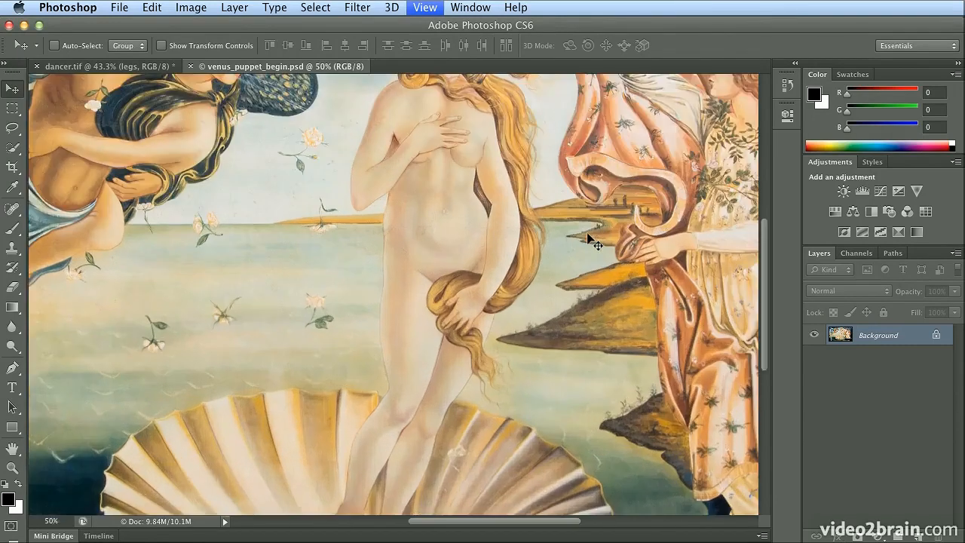
scroll(593, 241, "up", 5)
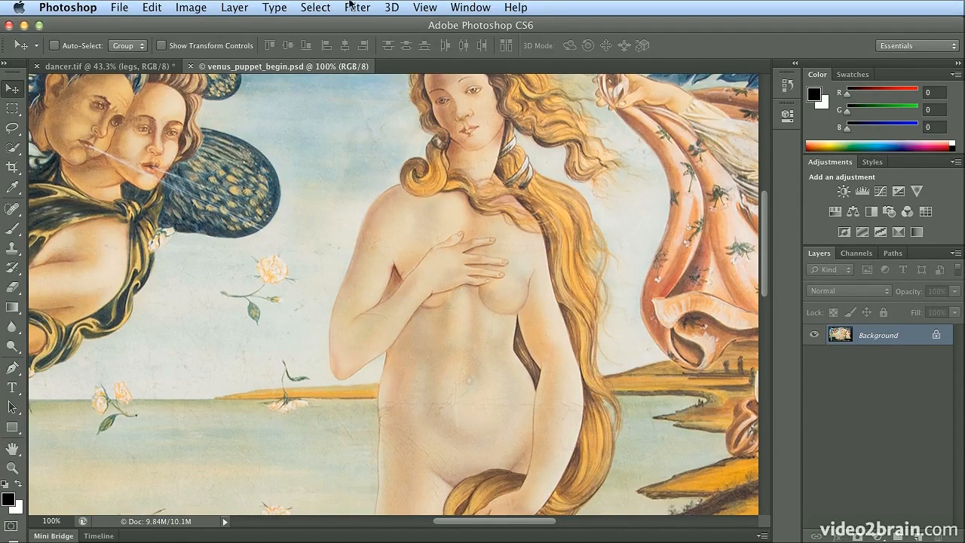
left_click(277, 8)
mouse_move(328, 5)
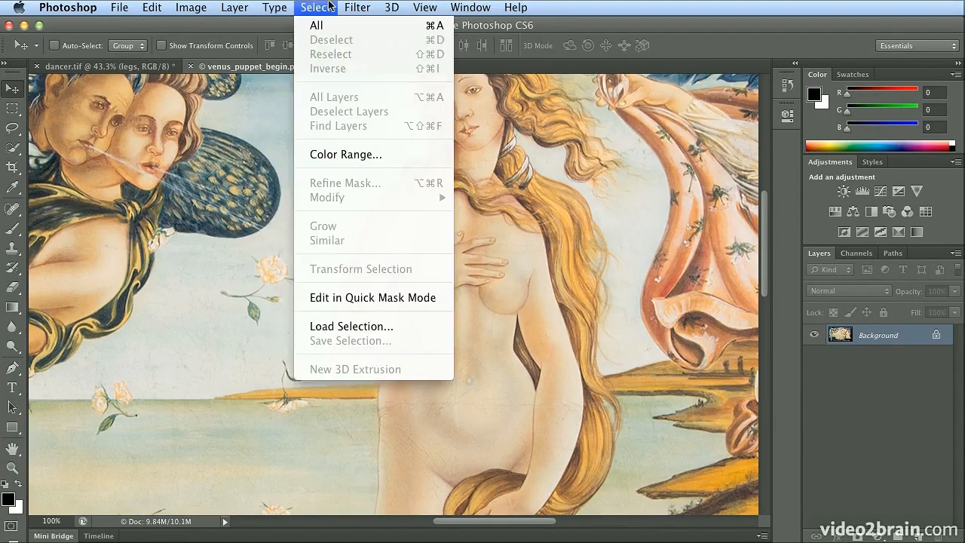
left_click(399, 329)
left_click(635, 157)
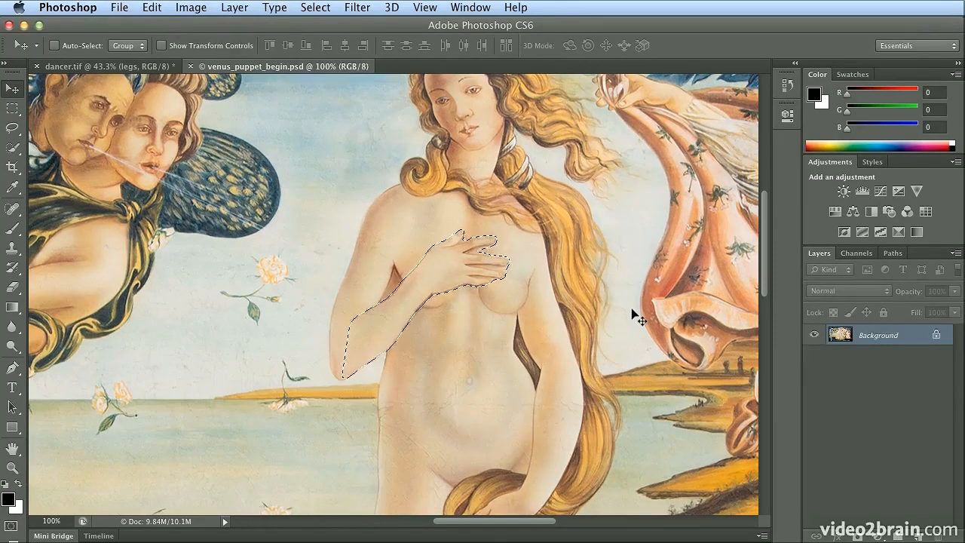
Copy the selected forearm to a new layer named "arm" and hide the Background layer.
key("super+j")
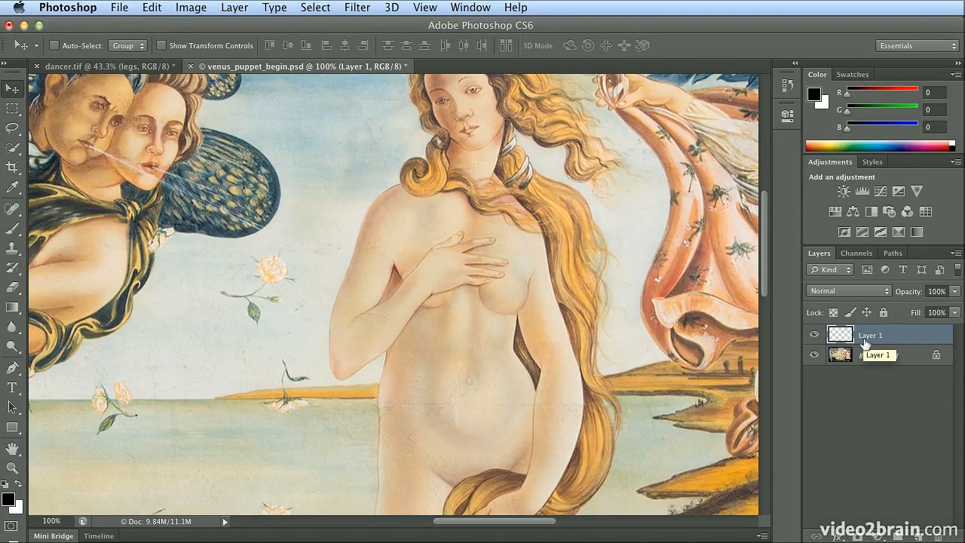
left_click(813, 356)
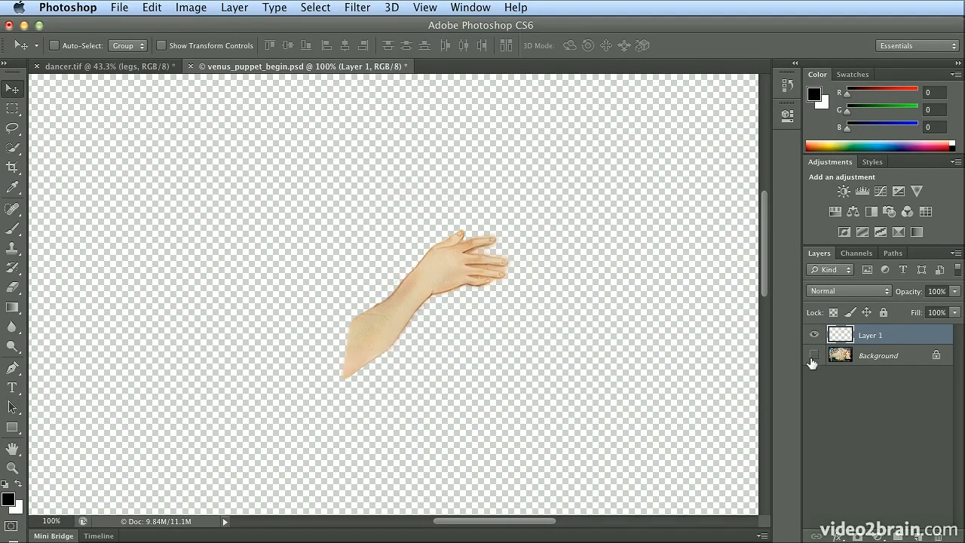
double_click(871, 337)
type("arm")
key("Return")
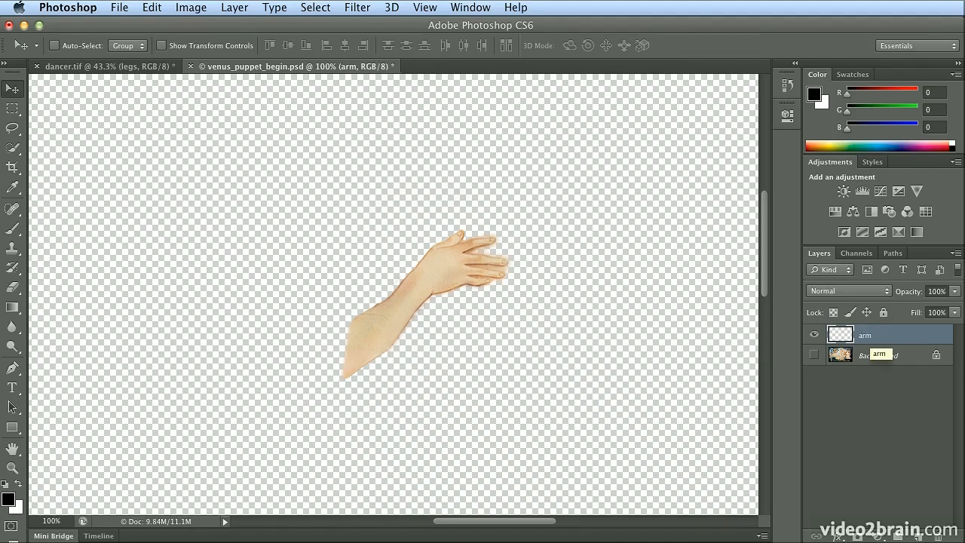
Hide the arm layer, then show the Background layer and make it active.
left_click(814, 335)
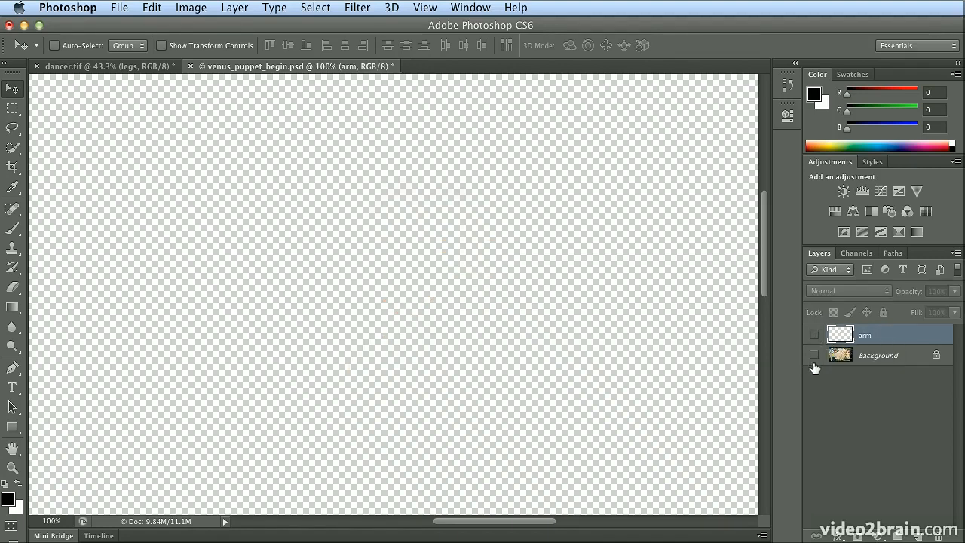
left_click(814, 355)
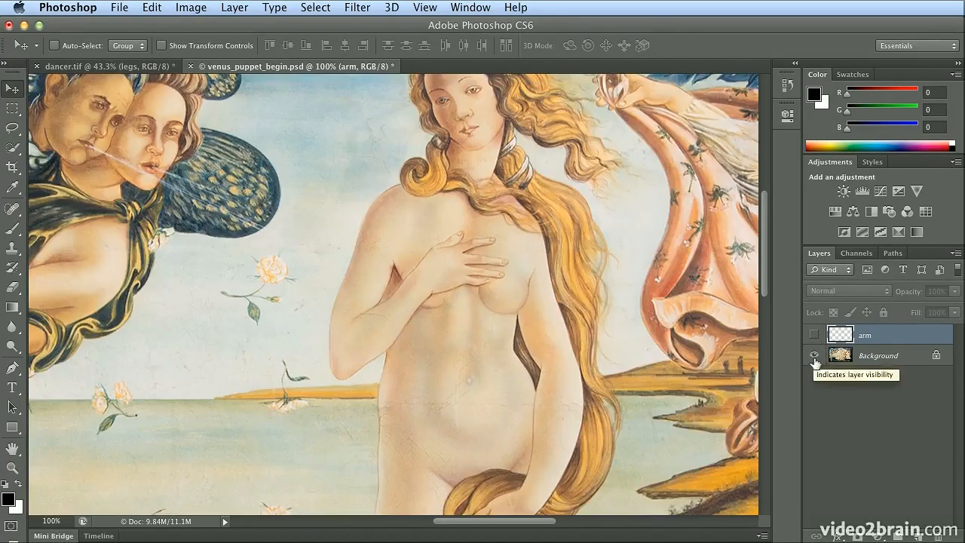
left_click(881, 358)
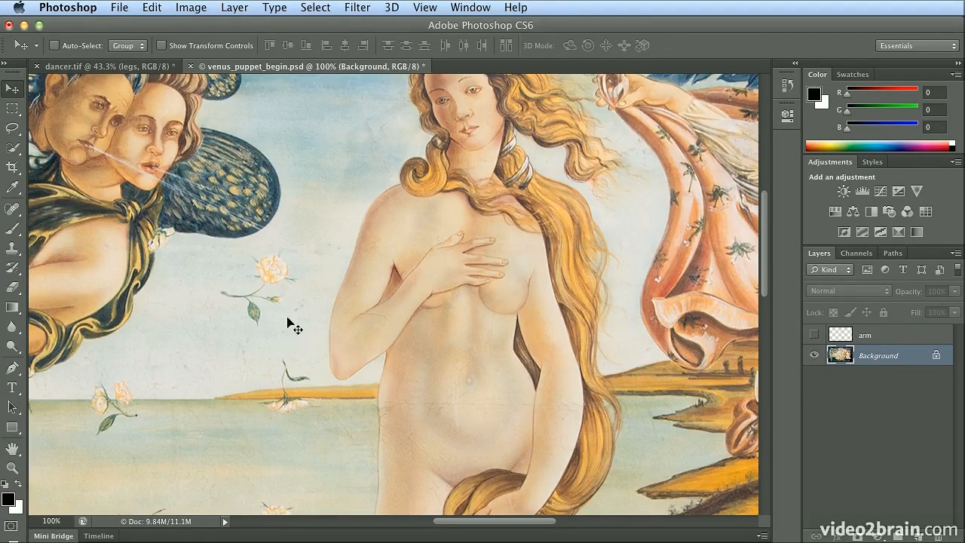
Cover the hand on Venus's chest on the Background layer with belly skin using the Patch tool.
left_click(15, 214)
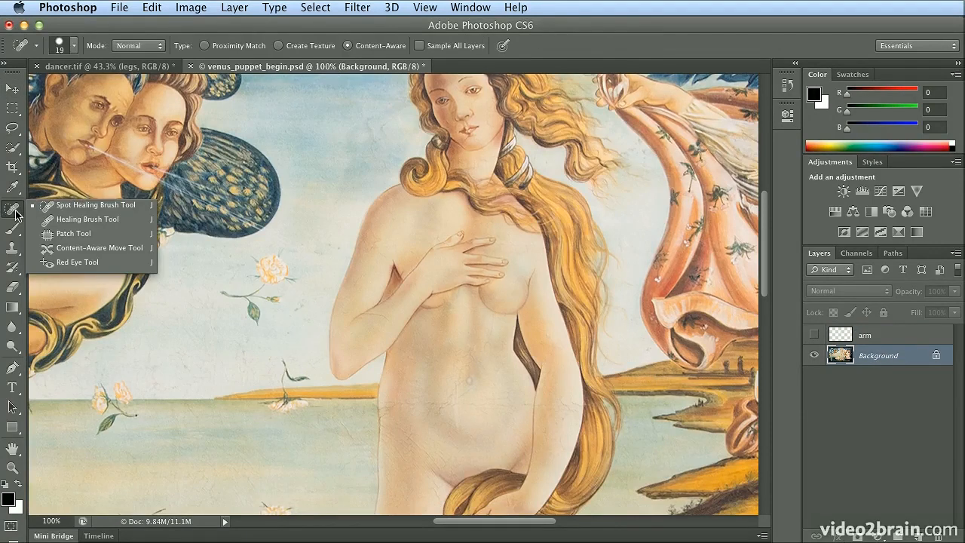
left_click(84, 238)
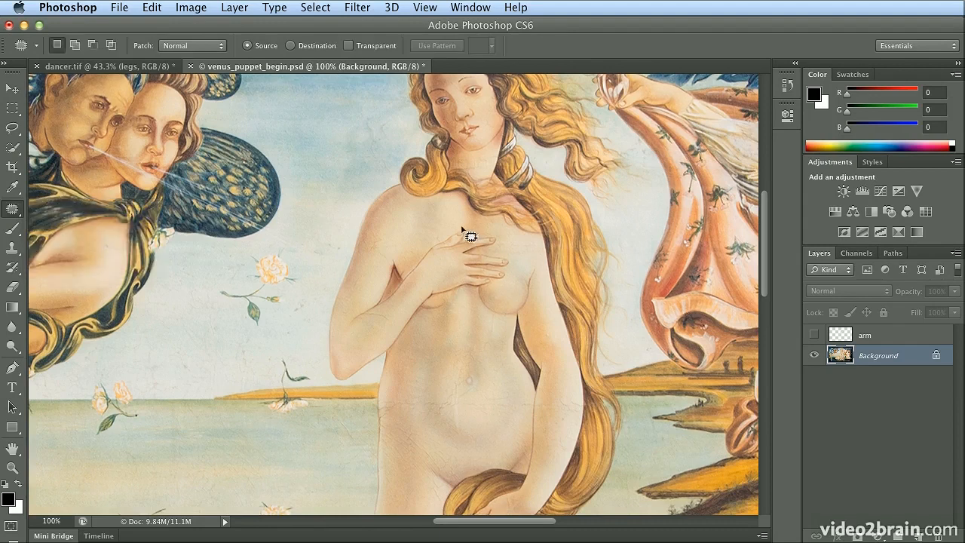
mouse_move(468, 225)
left_mouse_down()
mouse_move(405, 254)
mouse_move(463, 296)
mouse_move(511, 281)
mouse_move(518, 256)
mouse_move(508, 239)
mouse_move(462, 220)
left_mouse_up()
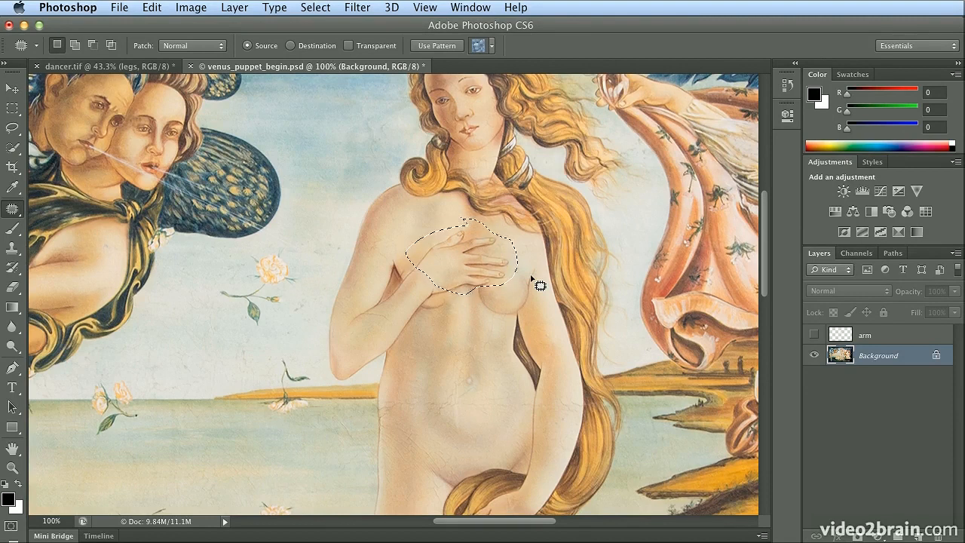
left_click_drag(456, 273, 463, 439)
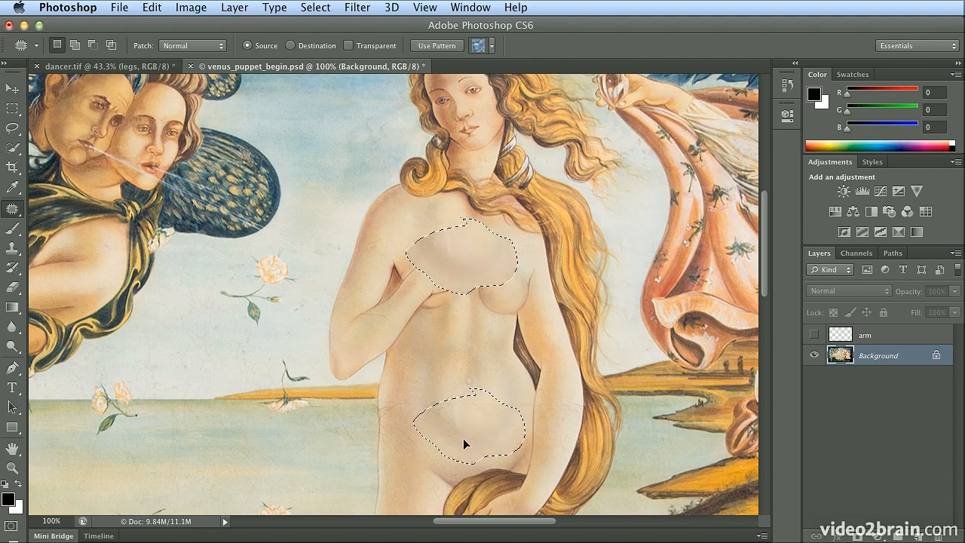
left_click_drag(463, 438, 463, 438)
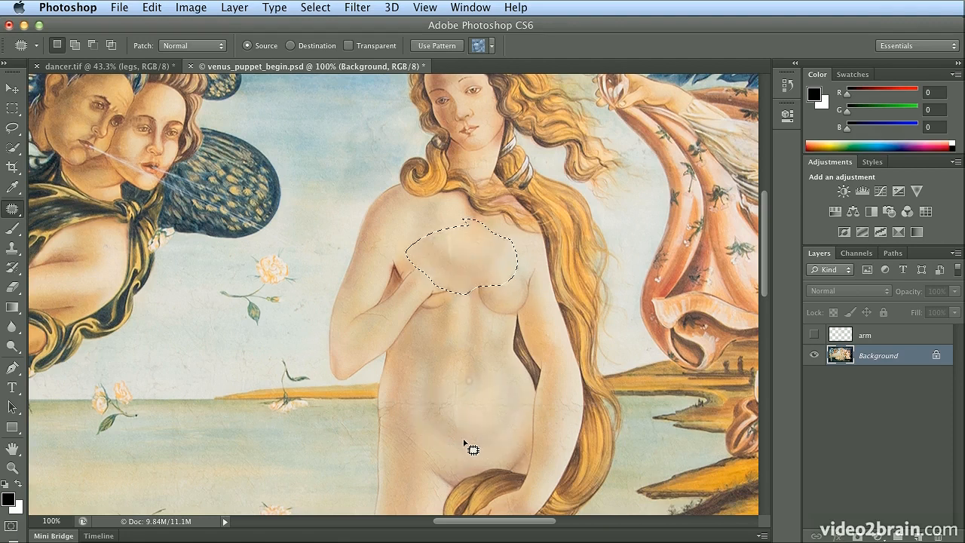
key("ctrl+d")
Patch the leftover traces on the upper chest and beside the wrist with clean belly skin.
mouse_move(450, 224)
left_mouse_down()
mouse_move(412, 240)
mouse_move(415, 254)
mouse_move(457, 266)
mouse_move(473, 247)
mouse_move(463, 222)
mouse_move(453, 222)
mouse_move(449, 239)
mouse_move(482, 254)
mouse_move(502, 430)
mouse_move(499, 406)
left_mouse_up()
key("ctrl+d")
mouse_move(423, 259)
left_mouse_down()
mouse_move(411, 267)
mouse_move(450, 304)
mouse_move(463, 278)
mouse_move(478, 404)
mouse_move(502, 424)
left_mouse_up()
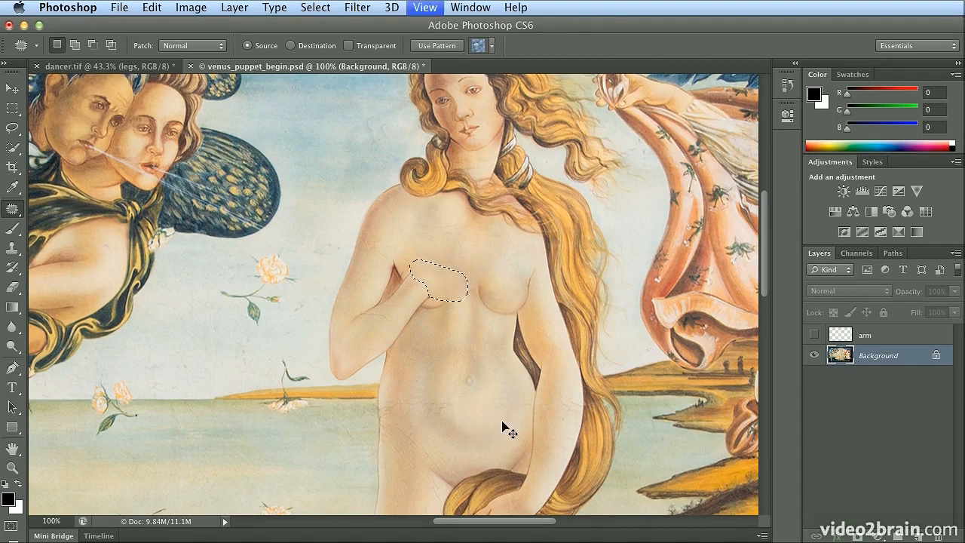
Patch the remaining blemishes around the breast and between the breasts with nearby skin, then clear the selection.
key("super+plus")
key("super+plus")
mouse_move(446, 211)
left_mouse_down()
mouse_move(422, 253)
mouse_move(452, 254)
mouse_move(464, 219)
mouse_move(446, 212)
mouse_move(456, 251)
mouse_move(577, 203)
left_mouse_up()
mouse_move(483, 293)
left_mouse_down()
mouse_move(507, 315)
mouse_move(517, 293)
mouse_move(510, 279)
mouse_move(564, 257)
left_mouse_up()
key("super+d")
key("super+minus")
key("super+minus")
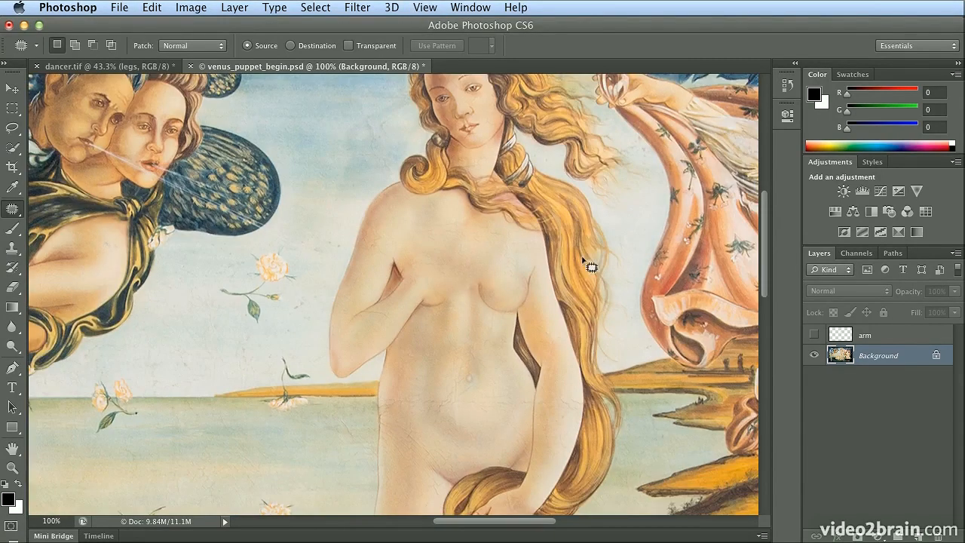
mouse_move(460, 279)
left_mouse_down()
mouse_move(475, 289)
mouse_move(475, 268)
left_mouse_up()
key("super+d")
Show the arm layer and apply Puppet Warp, pinning the elbow, wrist and fingertips and lowering the hand with the fingertip pin.
left_click(814, 335)
left_click(868, 336)
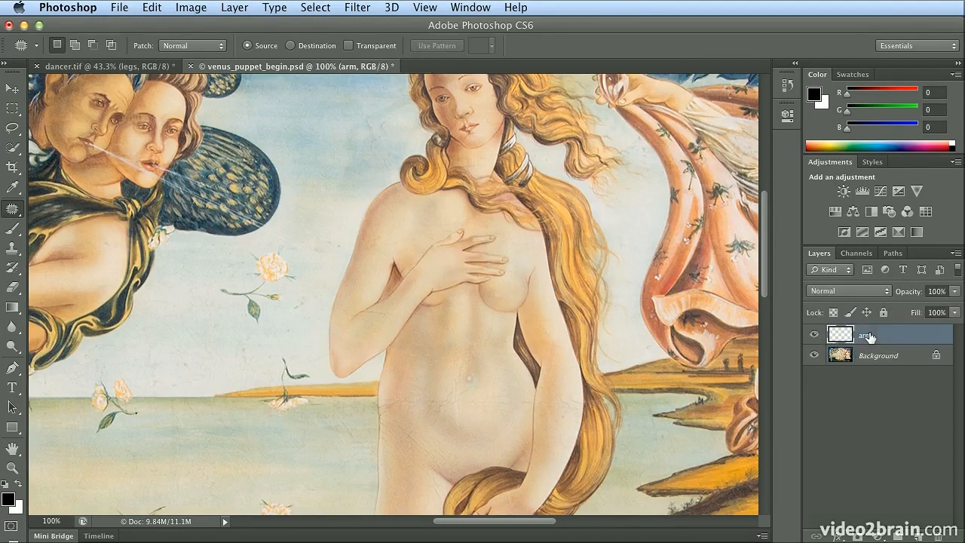
left_click(152, 6)
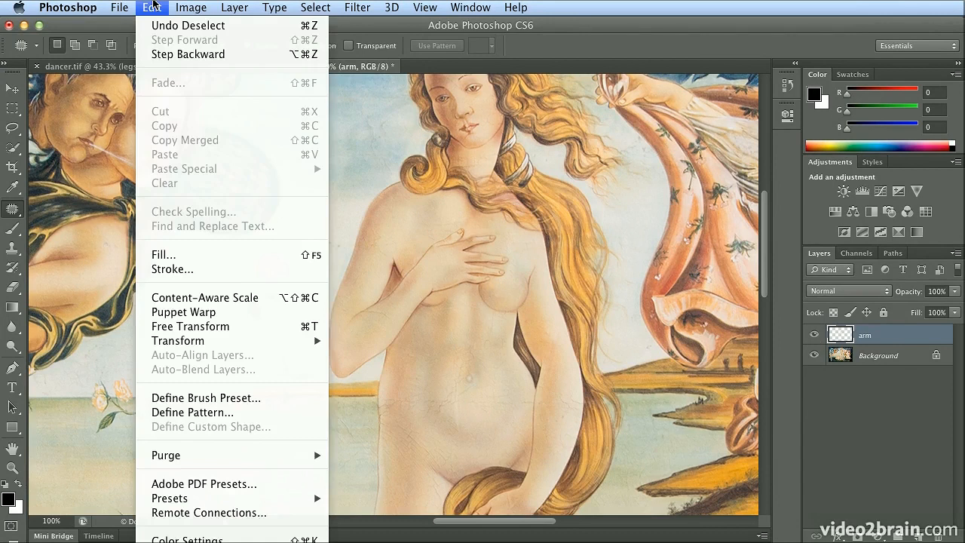
left_click(244, 311)
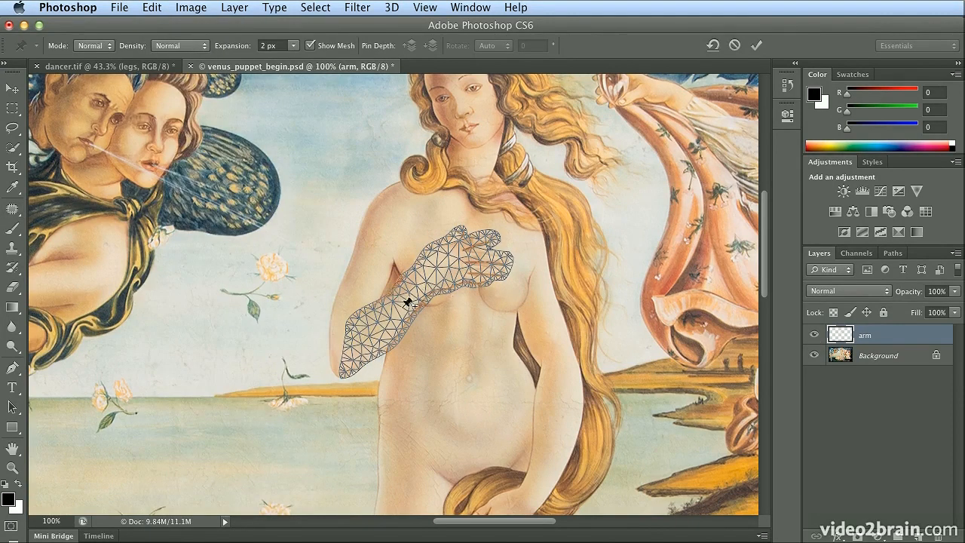
left_click(354, 344)
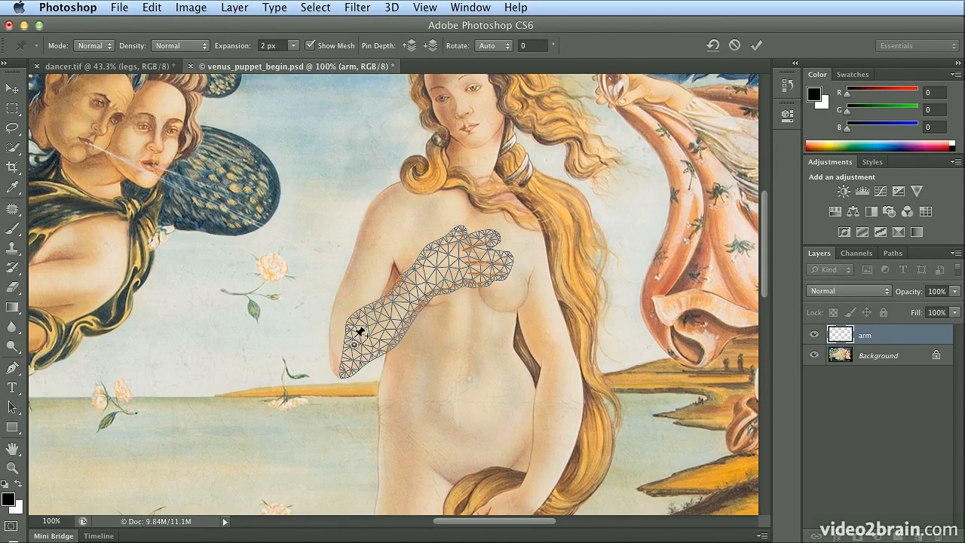
left_click(420, 278)
left_click(502, 258)
left_click_drag(502, 258, 507, 287)
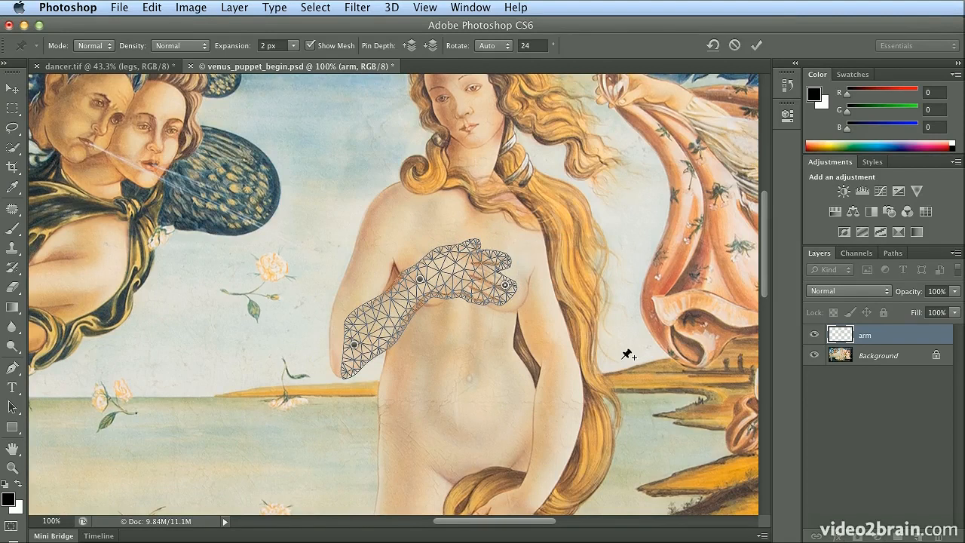
key("Return")
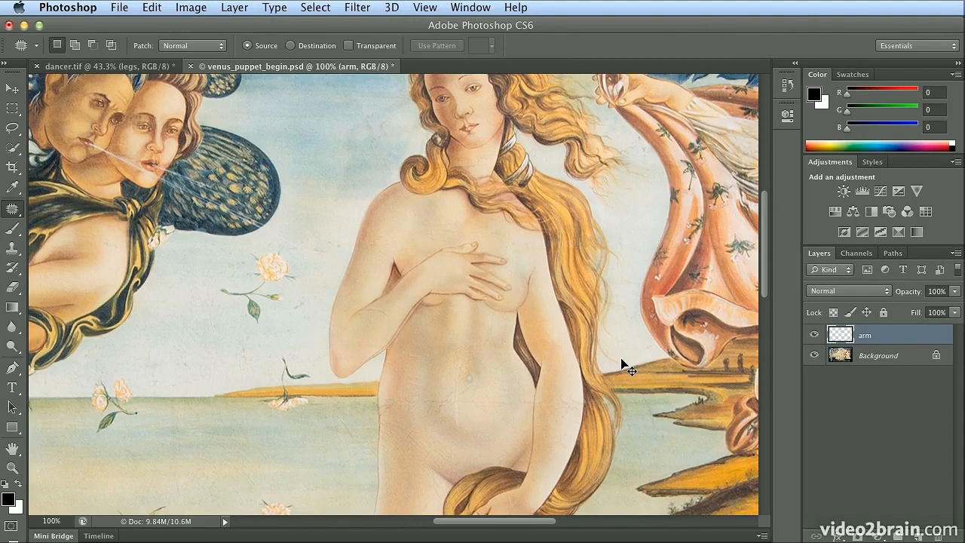
Toggle the arm warp off and on repeatedly to compare the hand's position before and after.
key("ctrl+z")
key("ctrl+z")
key("ctrl+z")
key("ctrl+z")
key("ctrl+z")
key("ctrl+z")
key("ctrl+z")
Start another Puppet Warp on the arm layer with the mesh hidden, pinning the wrist, forearm and elbow and nudging the latter two.
left_click(143, 7)
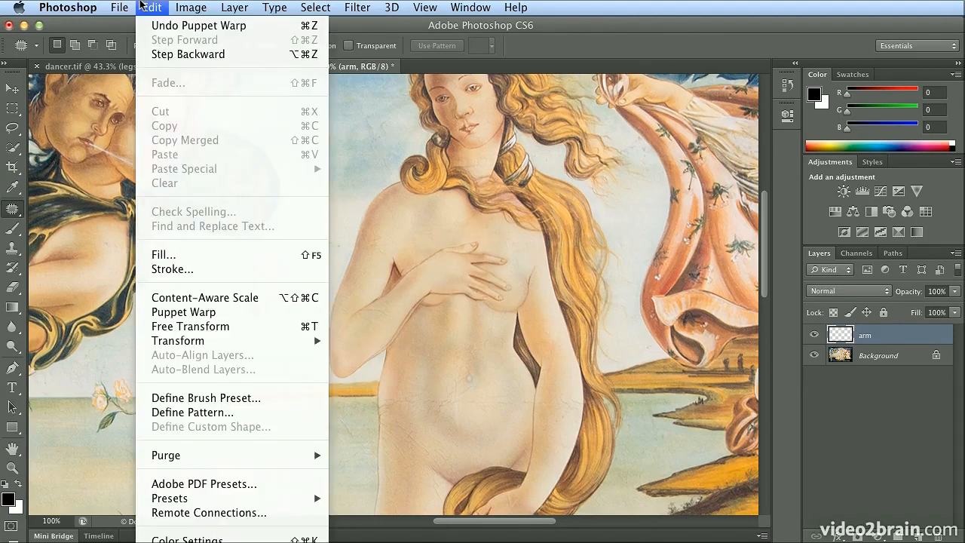
left_click(250, 312)
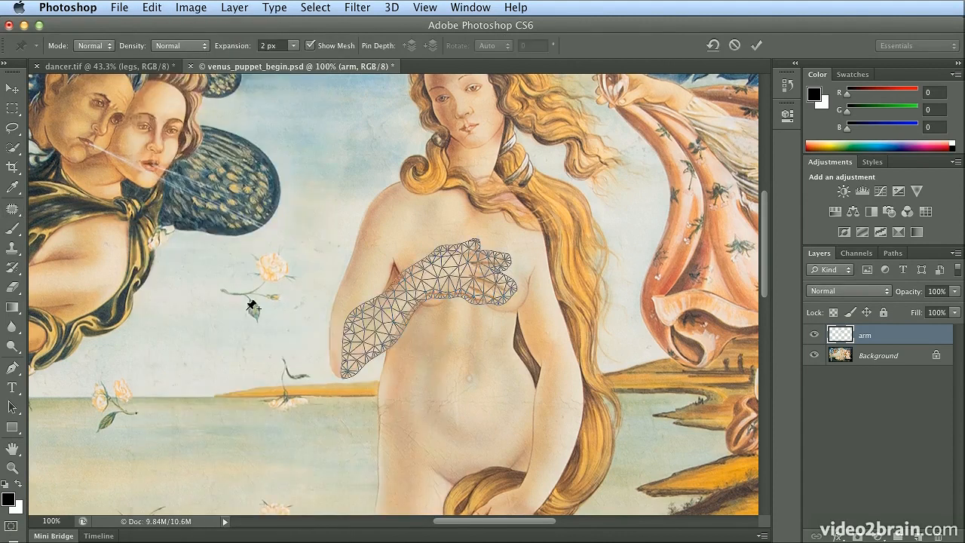
key("super+equal")
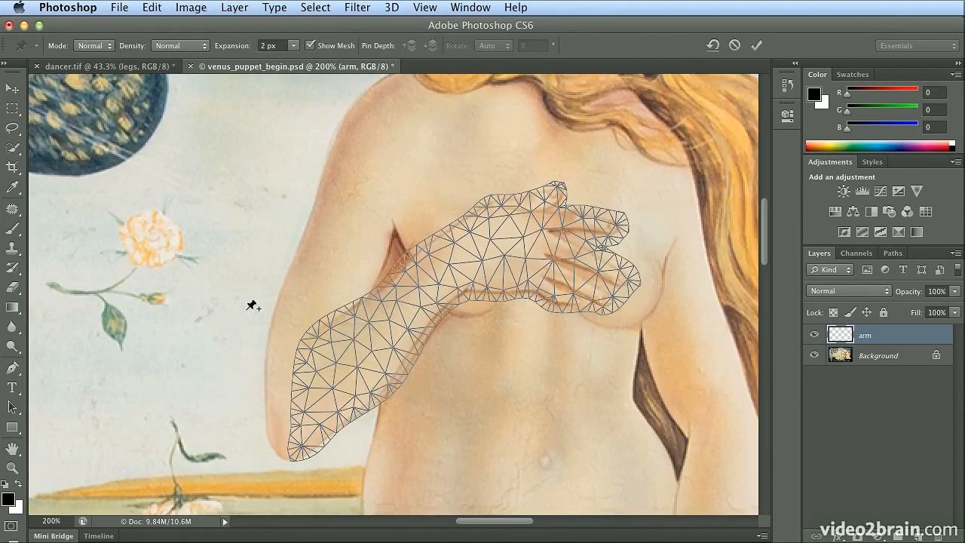
left_click(327, 47)
left_click(450, 273)
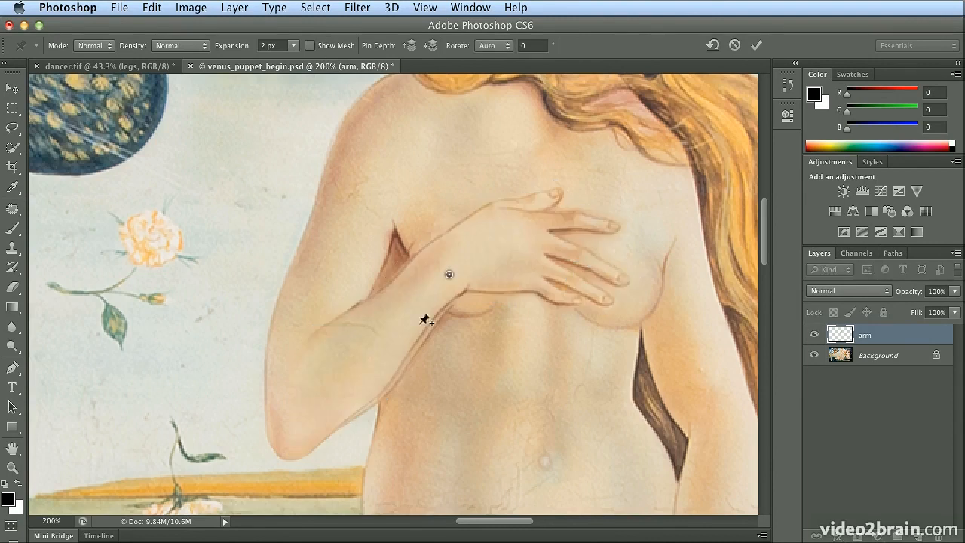
left_click(368, 354)
left_click_drag(368, 355, 368, 360)
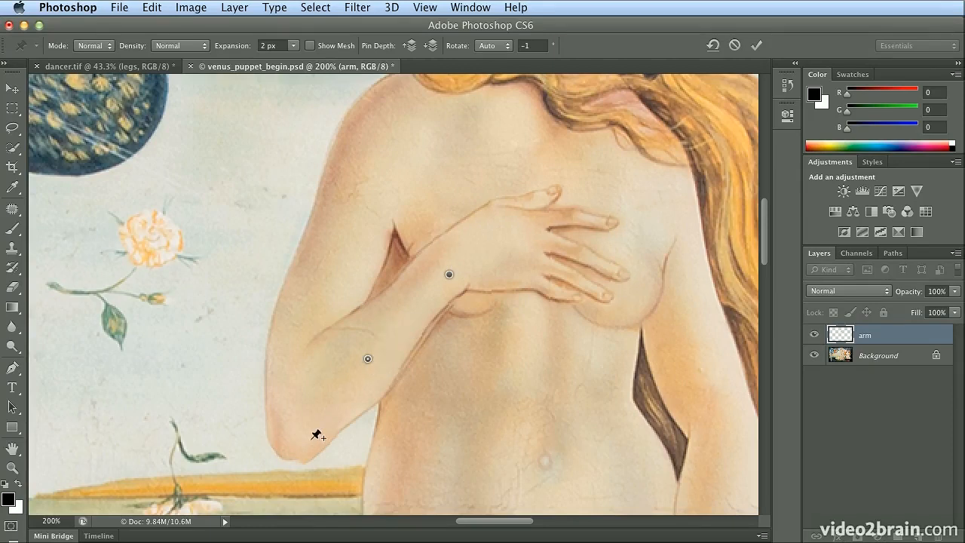
left_click(310, 436)
left_click_drag(309, 436, 308, 436)
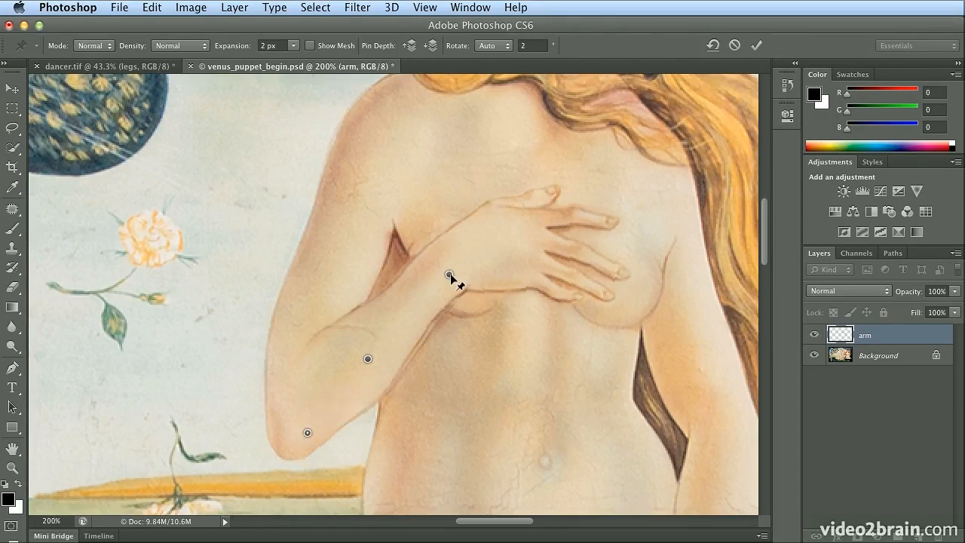
Nudge the wrist and forearm pins to align the forearm's edges with the body, and commit the warp.
left_click_drag(449, 276, 452, 277)
left_click_drag(368, 359, 372, 360)
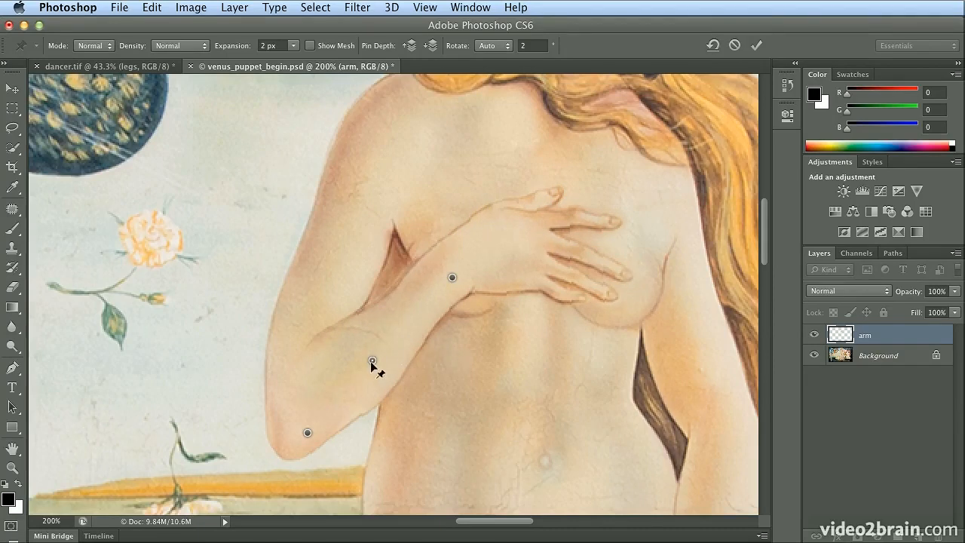
left_click_drag(372, 362, 370, 359)
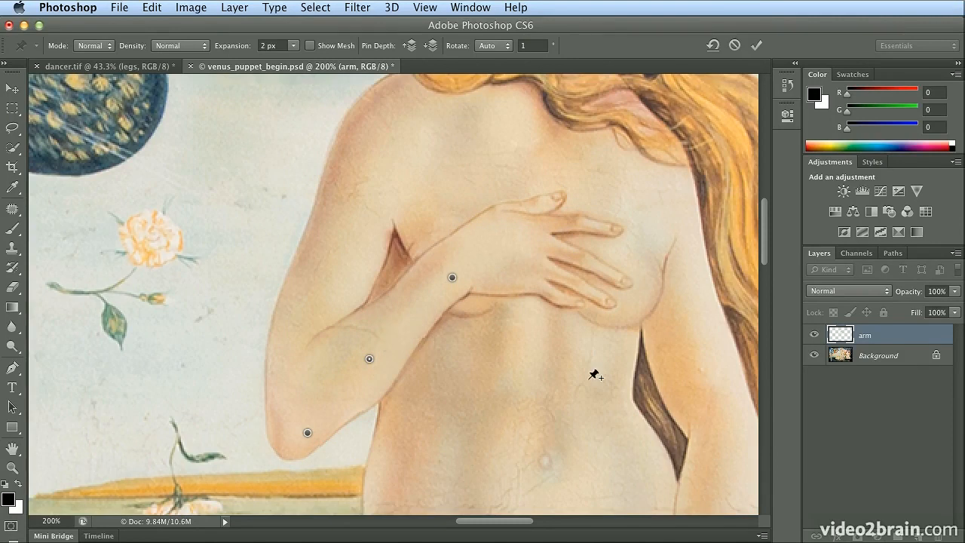
key("Return")
key("j")
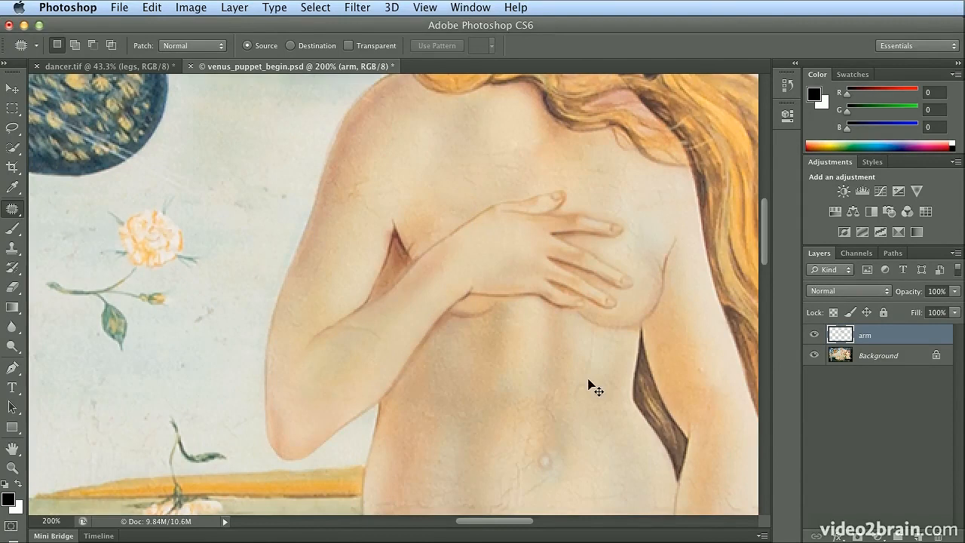
key("super+0")
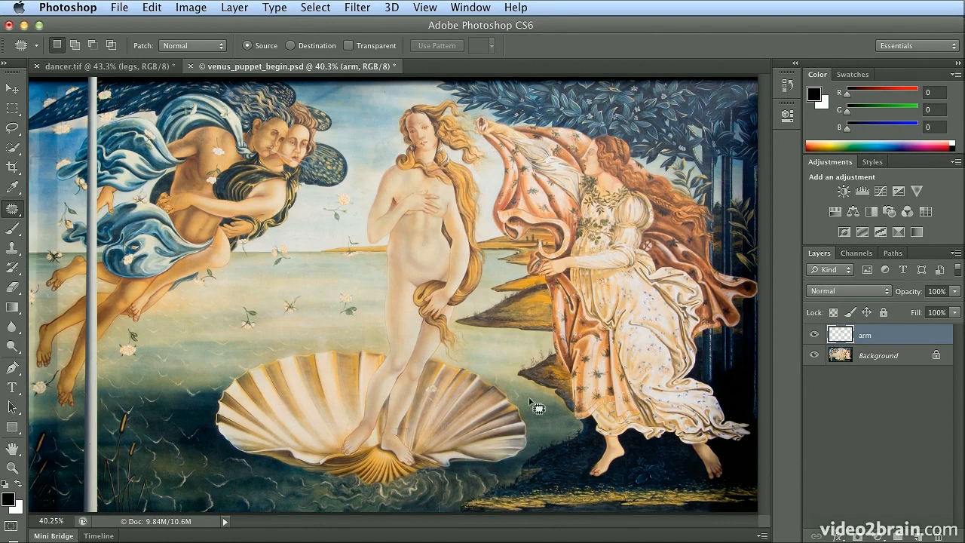
left_click(154, 7)
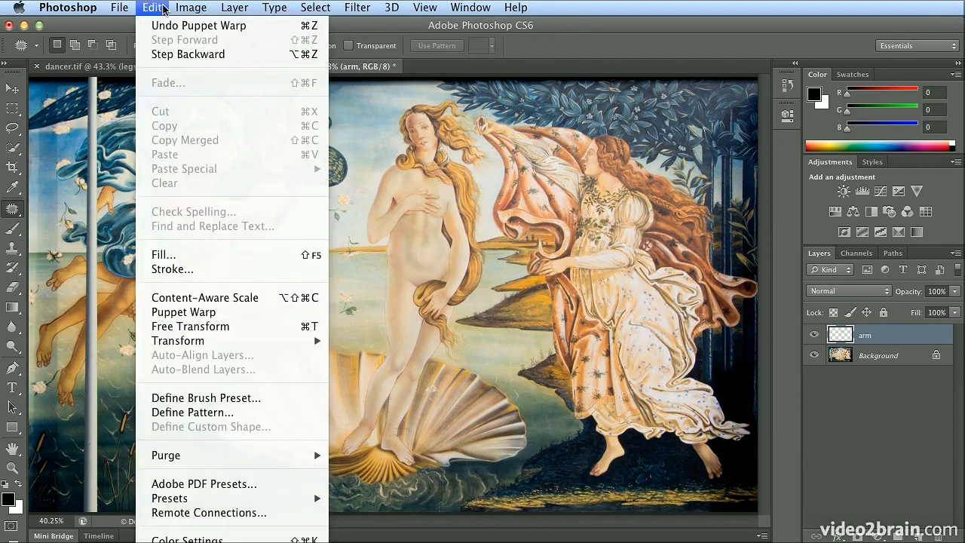
left_click(162, 8)
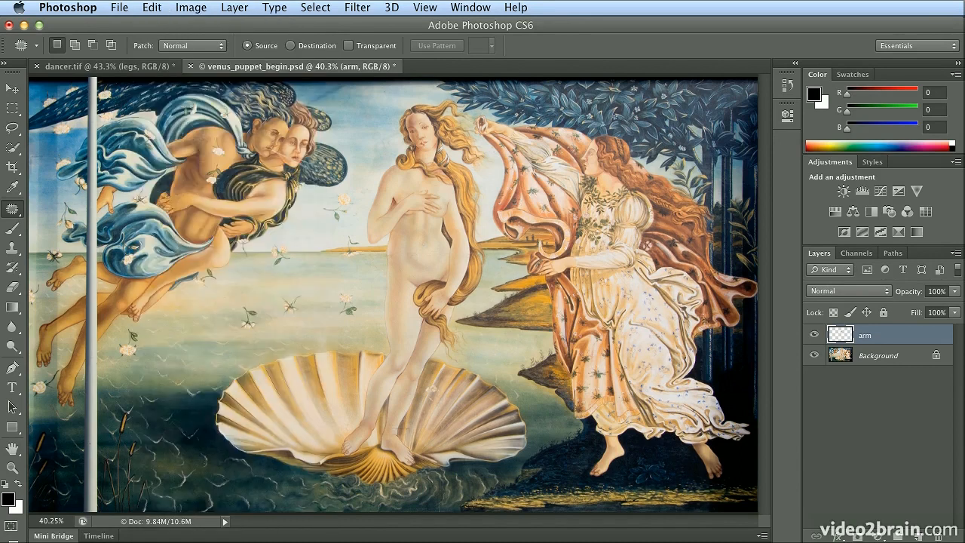